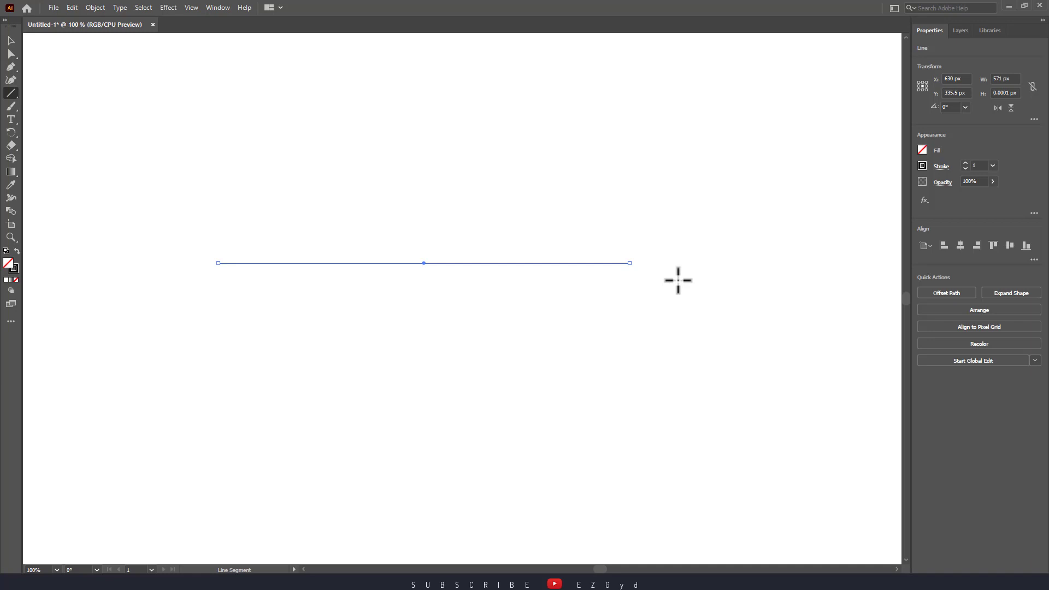
# - Set the horizontal line's stroke weight to 6 and move the line slightly down and right, to about X 658.5 px, Y 349 px
pyautogui.click(965, 163)
pyautogui.click(964, 163)
pyautogui.click(965, 162)
pyautogui.click(964, 162)
pyautogui.click(965, 163)
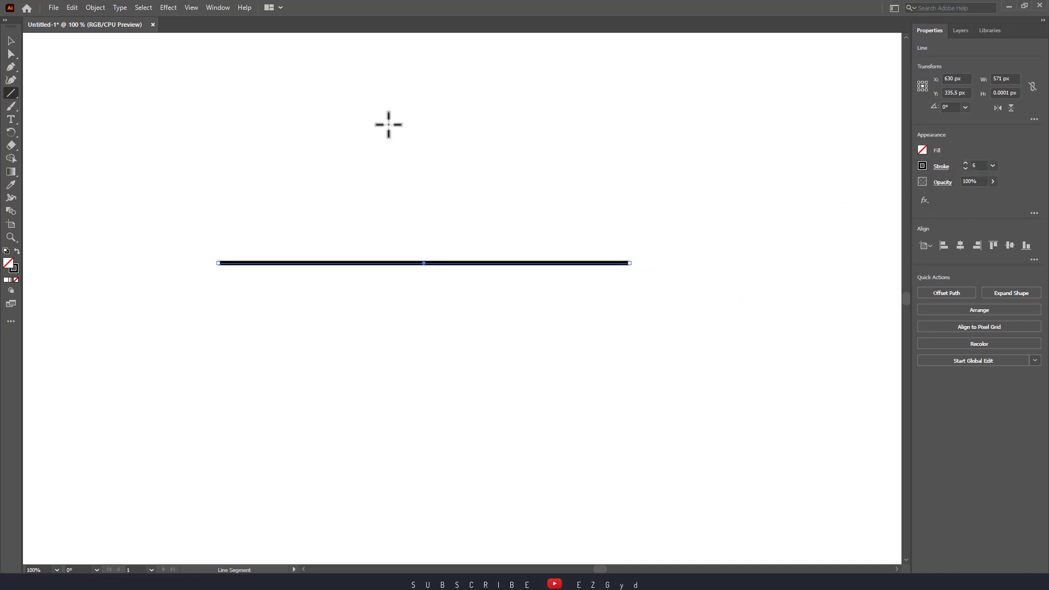
pyautogui.click(11, 40)
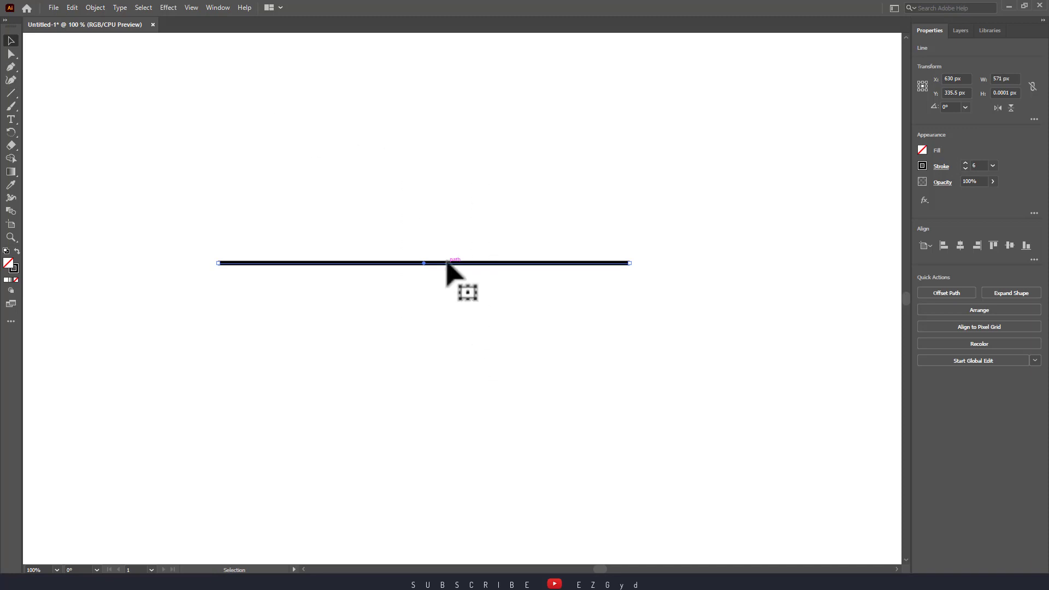
pyautogui.moveTo(460, 263); pyautogui.dragTo(466, 273)
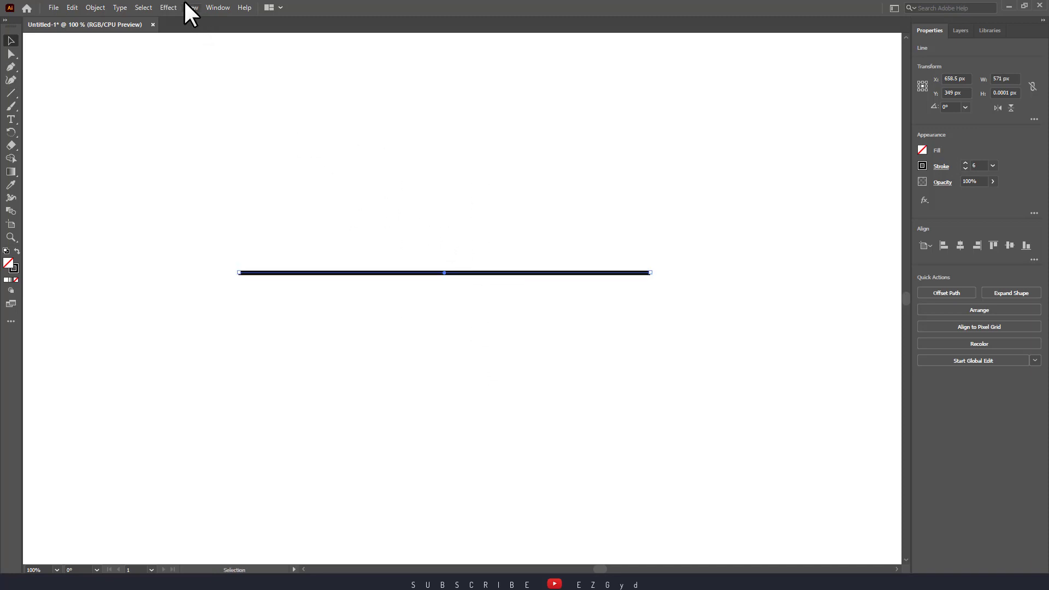
# - Start a Zig Zag effect on the line with an absolute size of 10 px, 18 ridges per segment and smooth points, with the preview unobstructed
pyautogui.click(168, 7)
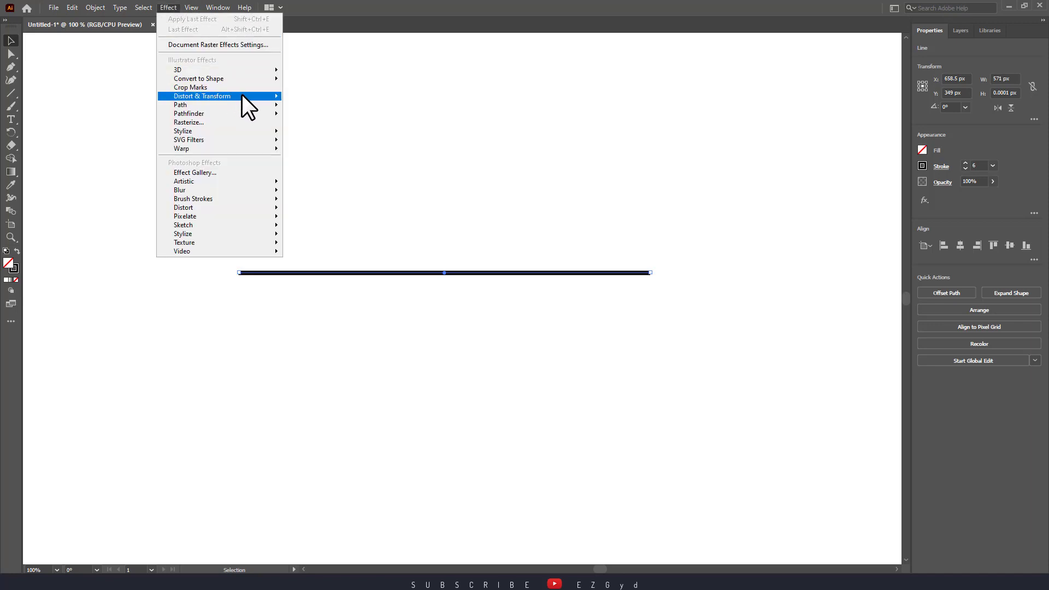
pyautogui.moveTo(244, 96)
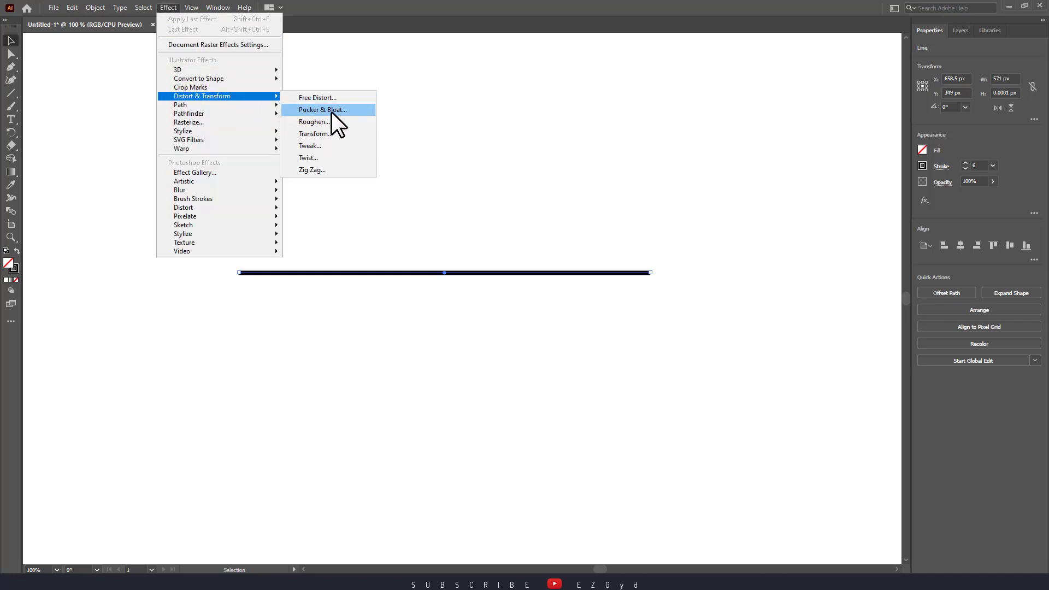
pyautogui.click(330, 168)
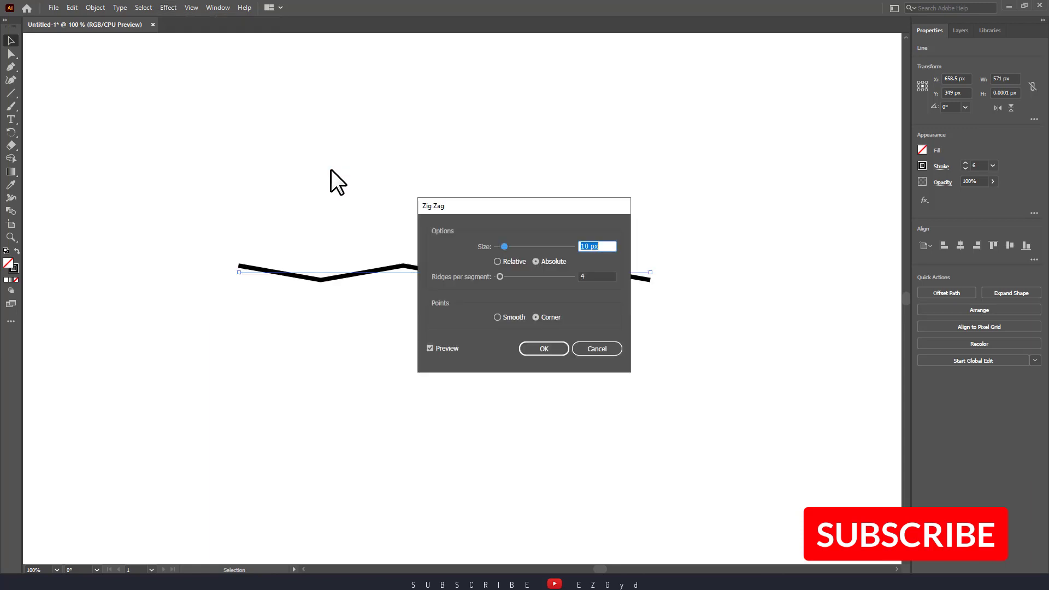
pyautogui.moveTo(479, 203); pyautogui.dragTo(393, 69)
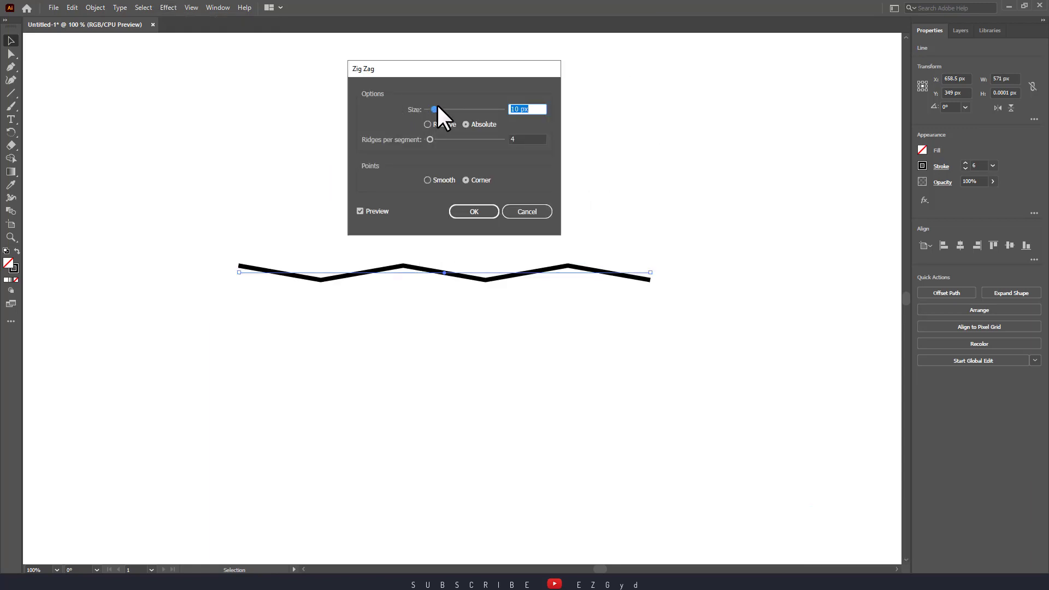
pyautogui.moveTo(429, 139); pyautogui.dragTo(440, 139)
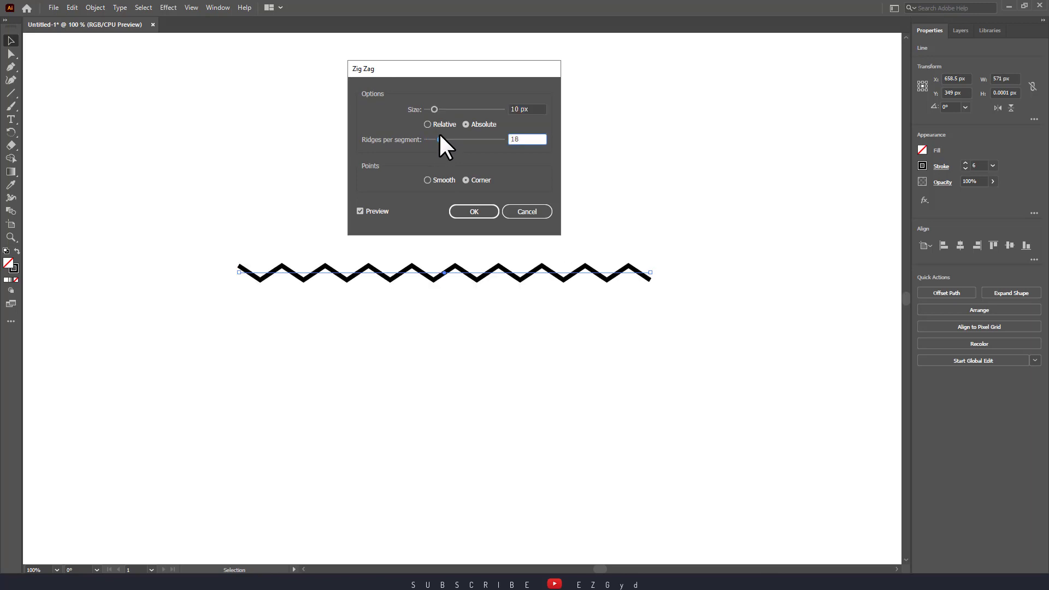
pyautogui.click(435, 125)
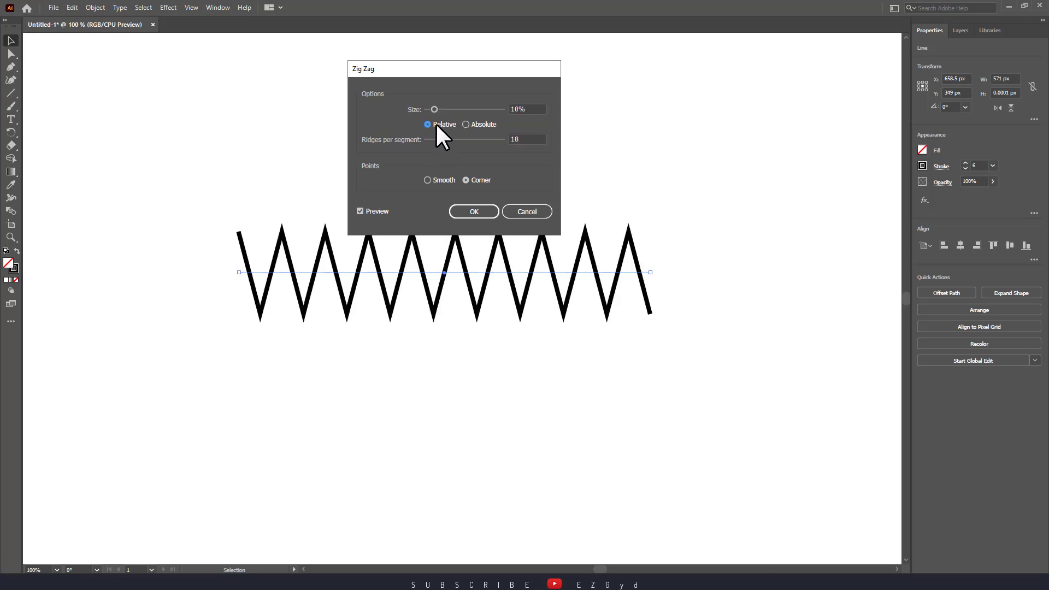
pyautogui.click(465, 125)
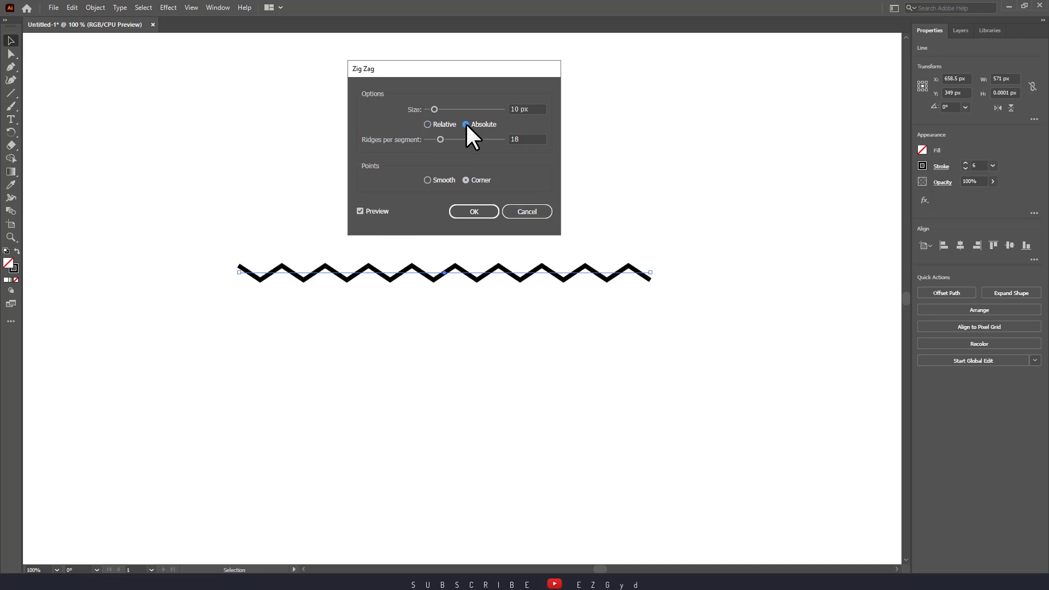
pyautogui.click(431, 181)
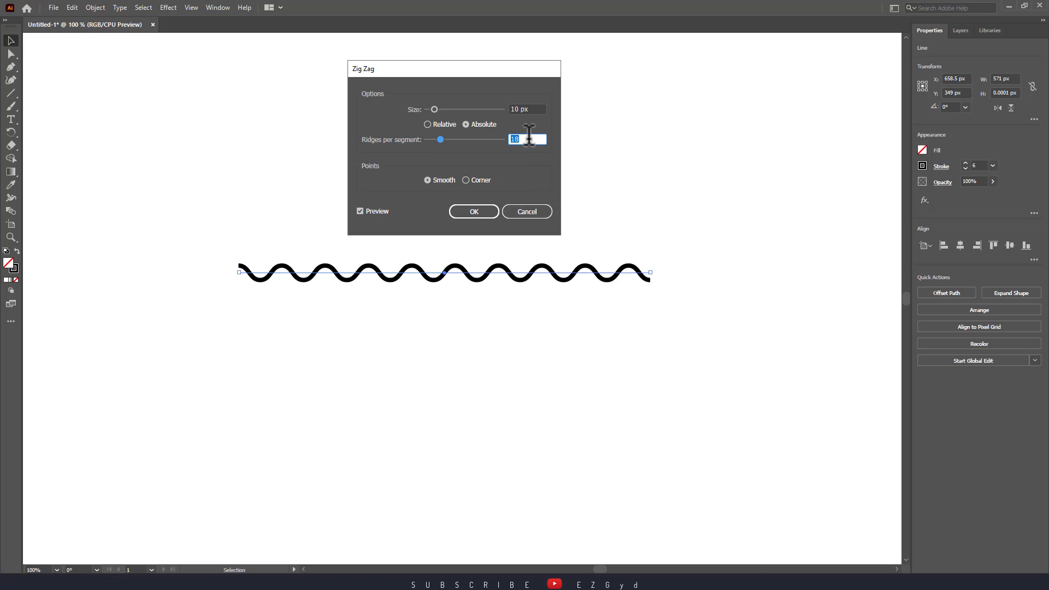
# - Try 4 ridges per segment and raise the number gradually to 15 to compare the wave shapes
pyautogui.write('4')
pyautogui.click(368, 211)
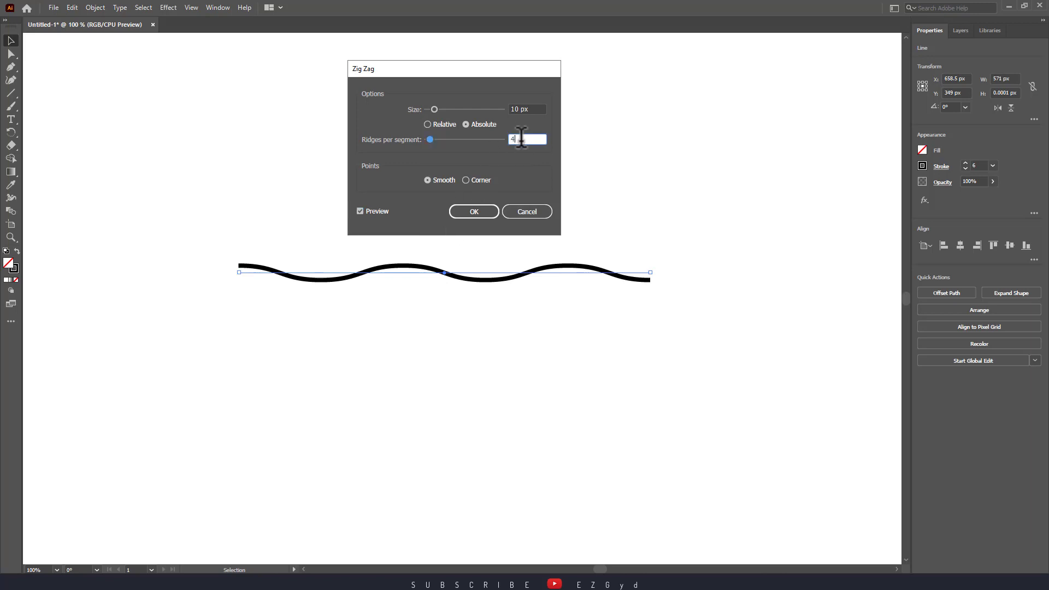
pyautogui.press('Up')
pyautogui.press('Up')
pyautogui.press('Up')
pyautogui.press('Up')
pyautogui.press('Up')
pyautogui.press('Up')
pyautogui.press('Up')
pyautogui.press('Up')
pyautogui.press('Up')
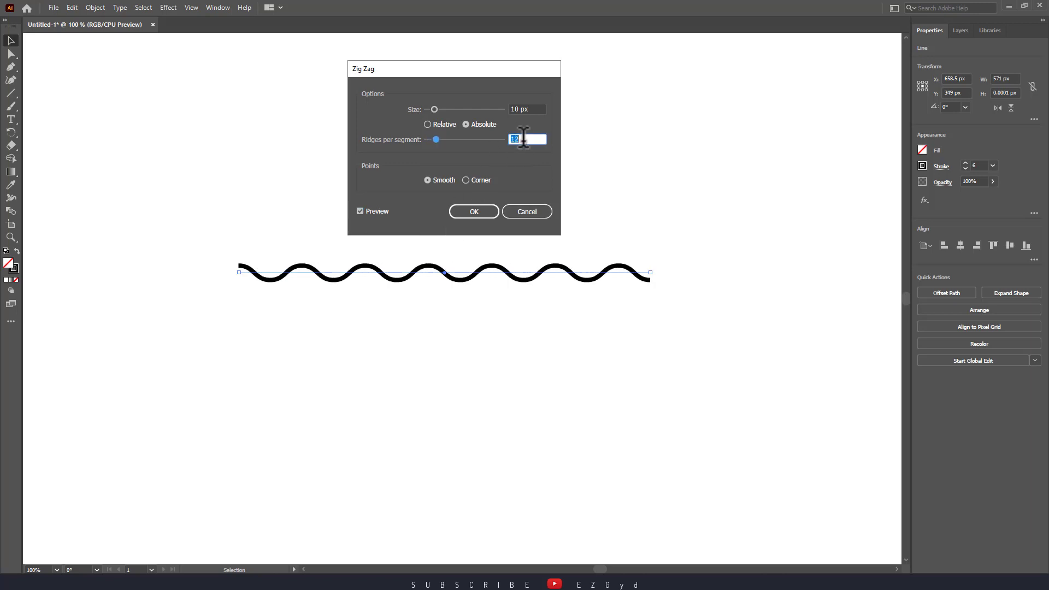
pyautogui.press('Up')
pyautogui.press('Up')
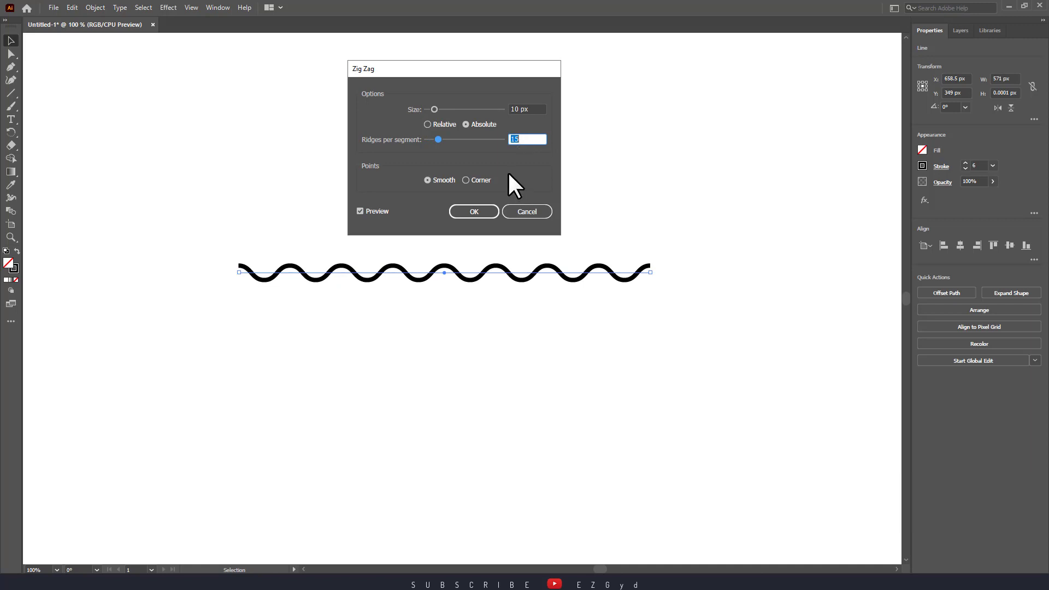
# - Reduce the ridges per segment to 6 and apply the smooth Zig Zag effect to the line
pyautogui.press('Down')
pyautogui.press('Down')
pyautogui.press('Down')
pyautogui.press('Down')
pyautogui.press('Down')
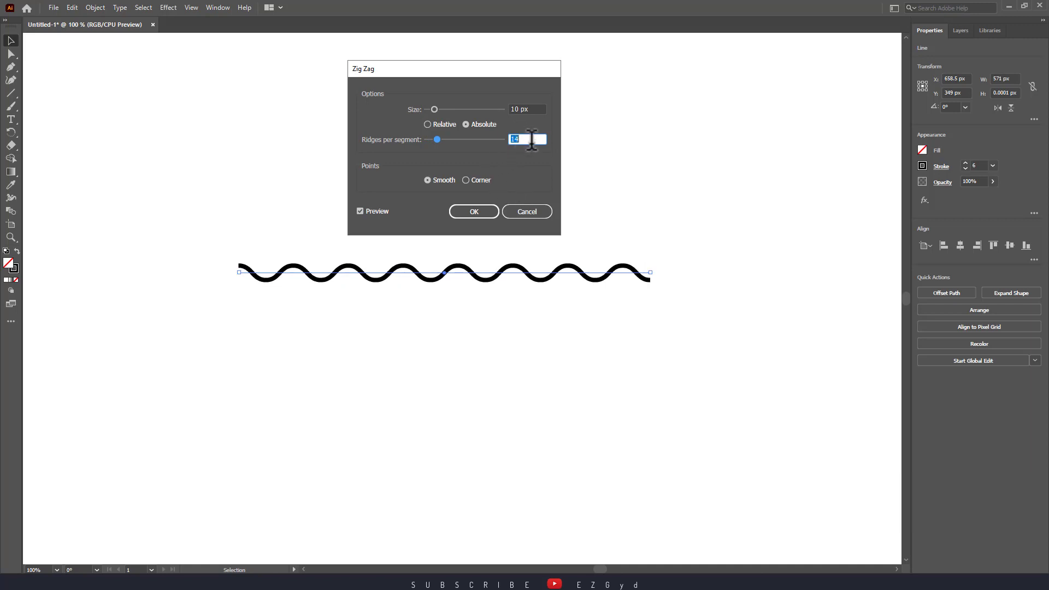
pyautogui.press('Down')
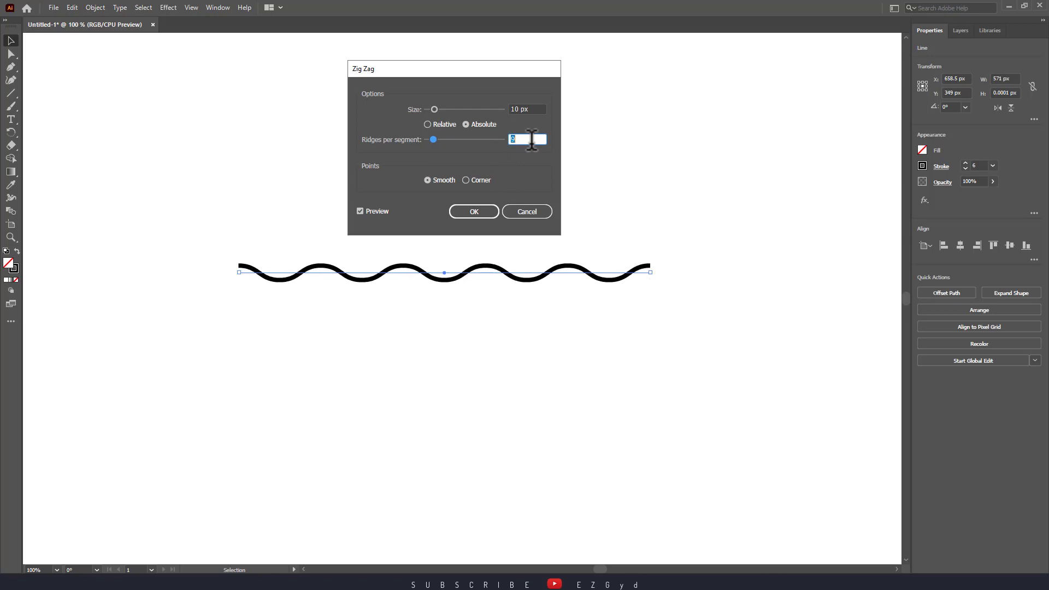
pyautogui.press('Down')
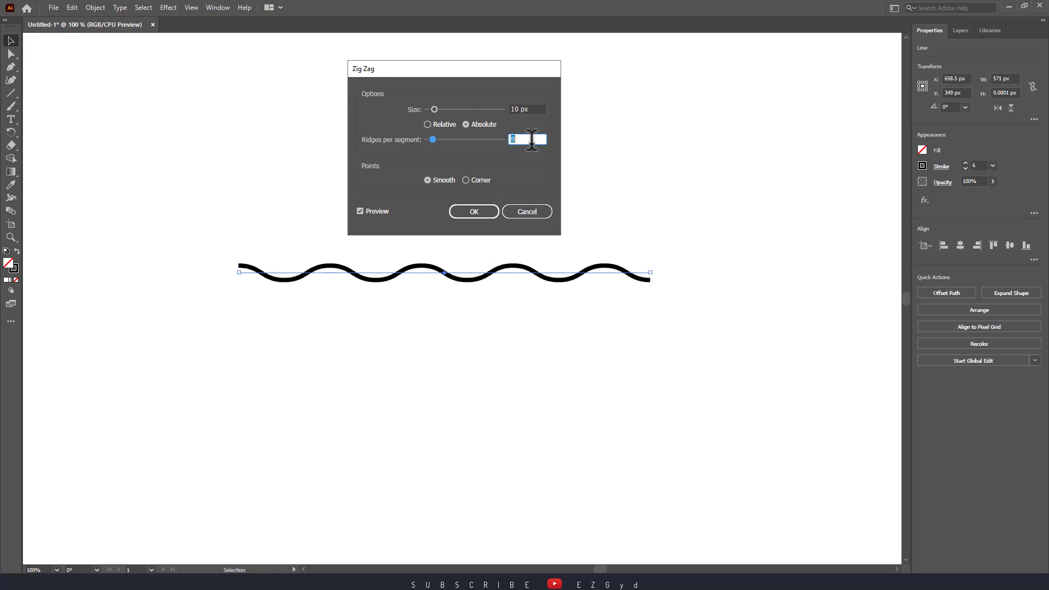
pyautogui.press('Down')
pyautogui.press('Down')
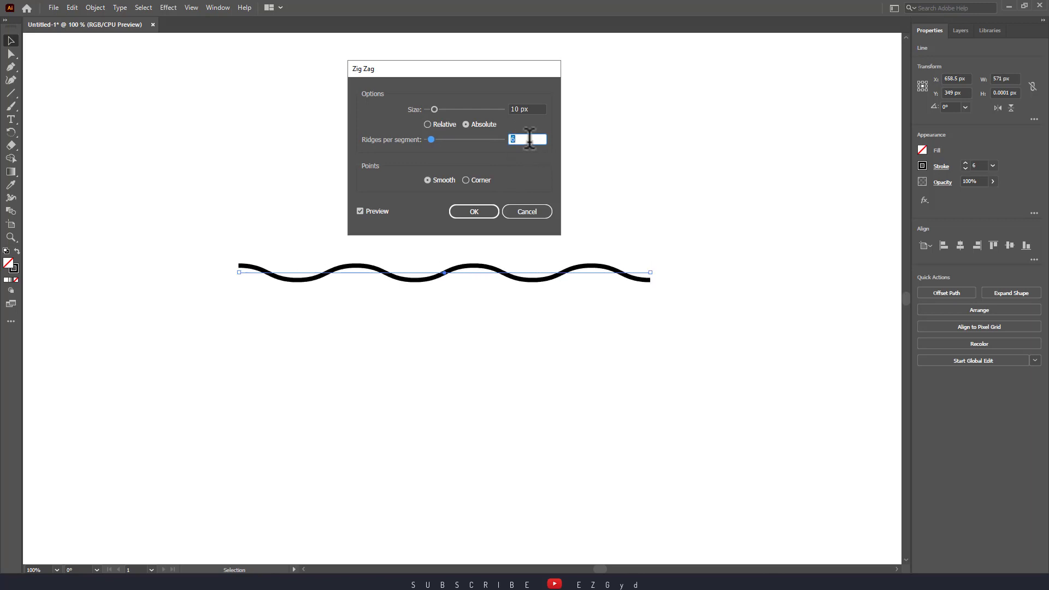
pyautogui.press('Down')
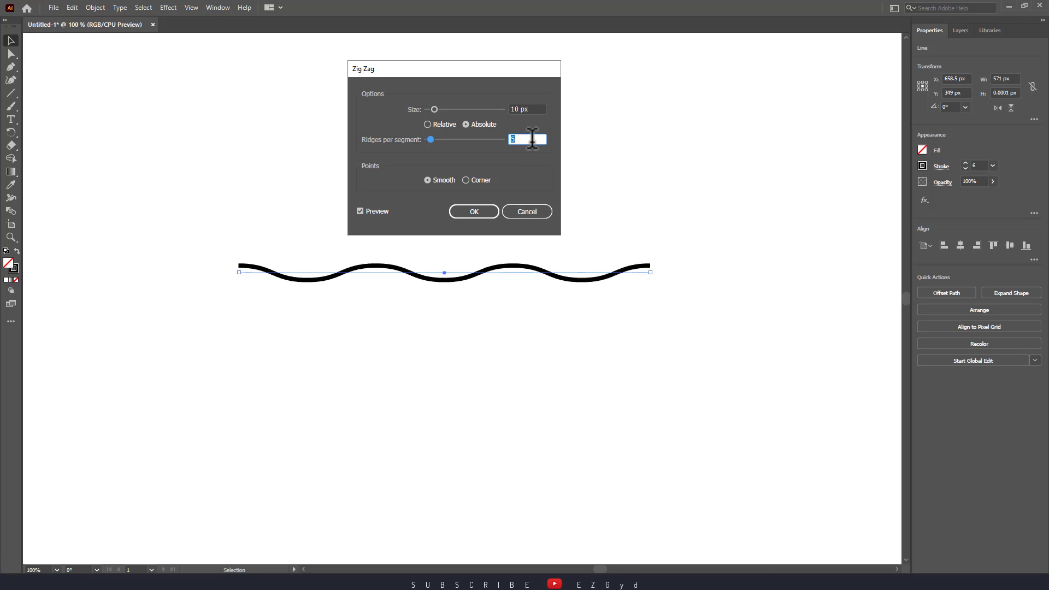
pyautogui.press('Up')
pyautogui.click(467, 213)
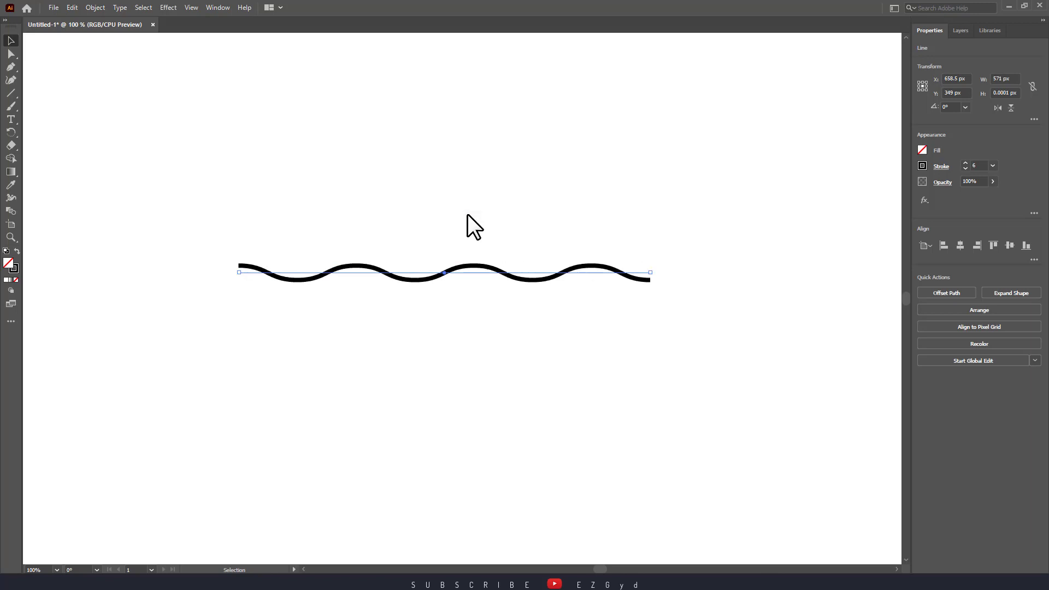
# - Move the wavy line straight down to about Y 388 px
pyautogui.click(492, 345)
pyautogui.moveTo(436, 213); pyautogui.dragTo(444, 308)
pyautogui.click(476, 268)
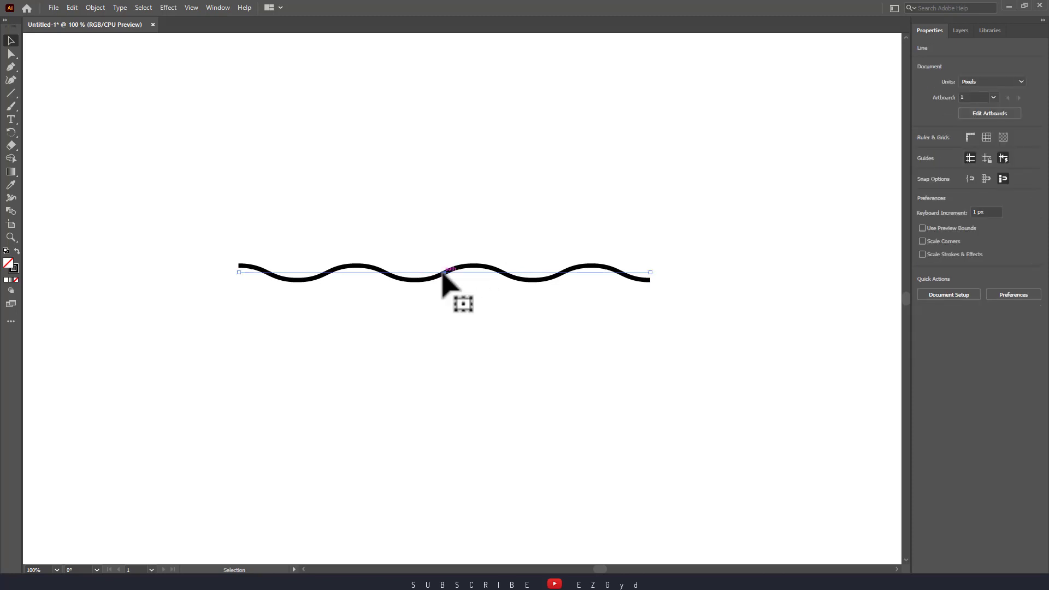
pyautogui.moveTo(442, 273); pyautogui.dragTo(444, 301)
# - Draw a straight horizontal line about 644 px long above the wavy line and move it closer, to about X 676 px, Y 308 px
pyautogui.click(11, 94)
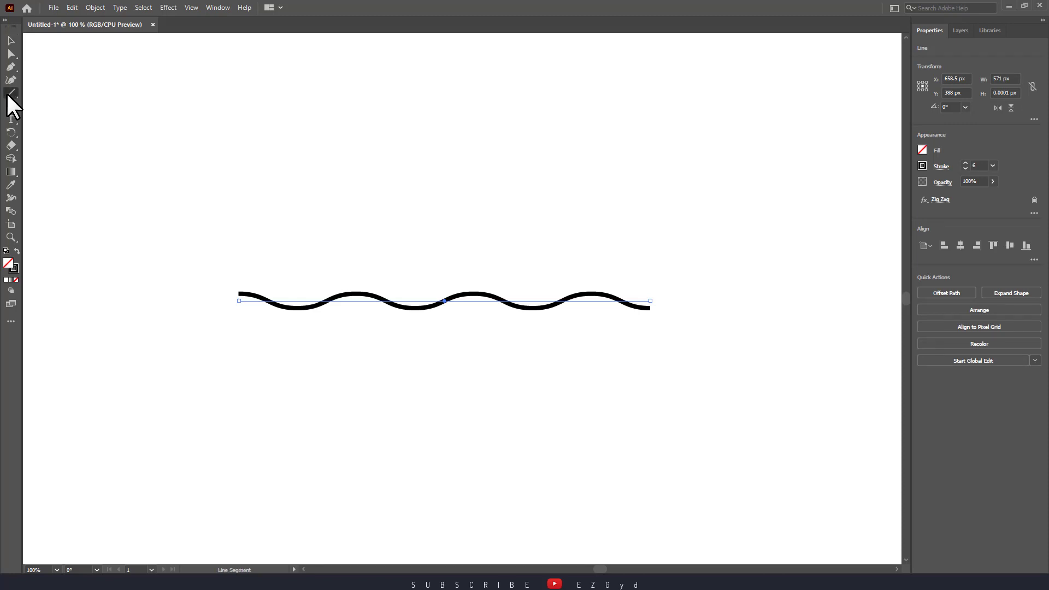
pyautogui.moveTo(213, 206); pyautogui.dragTo(678, 206)
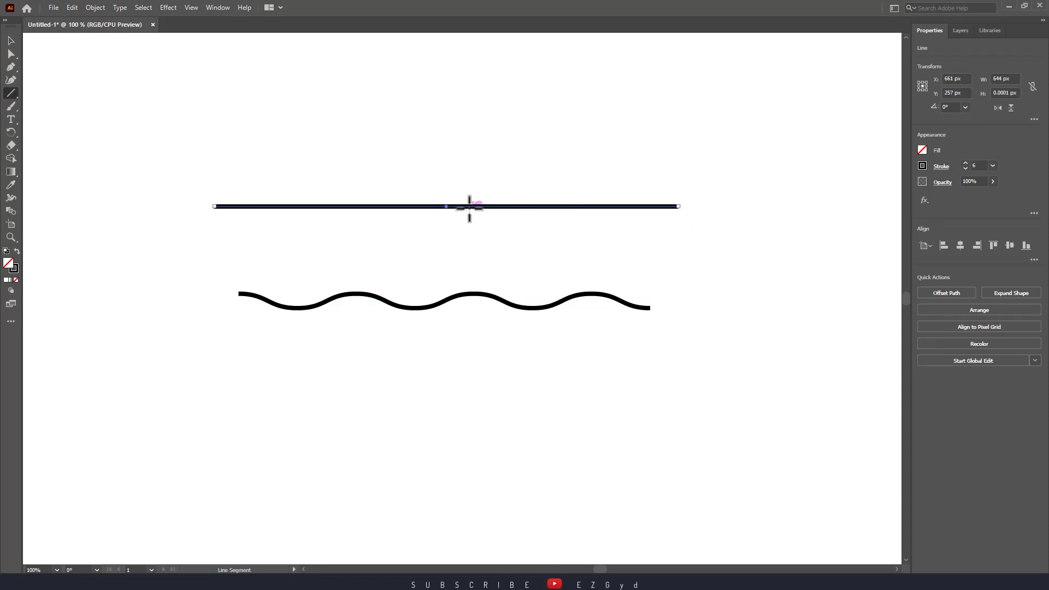
pyautogui.press('v')
pyautogui.moveTo(466, 206); pyautogui.dragTo(478, 243)
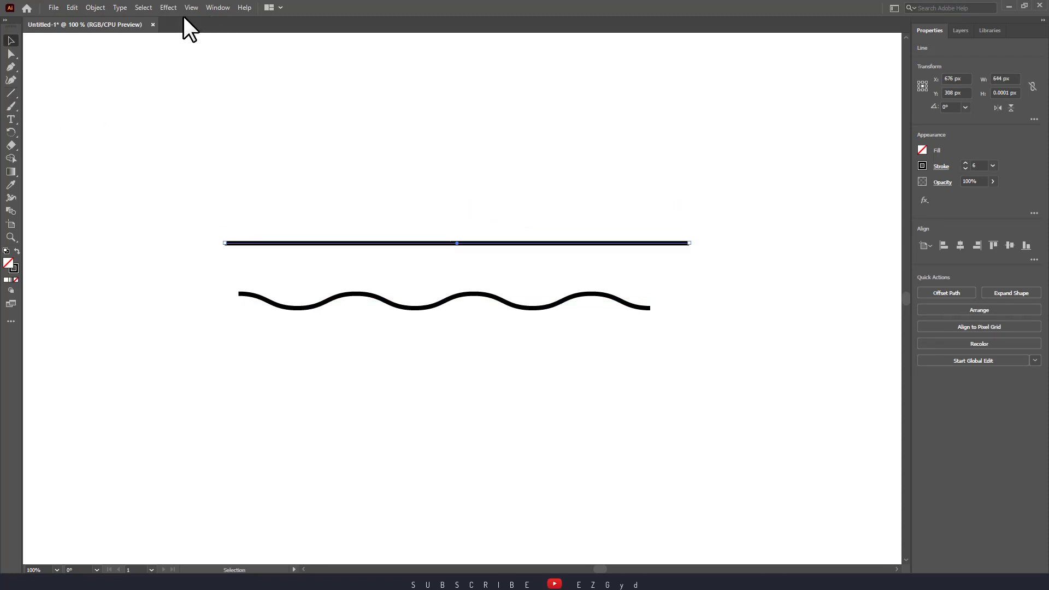
# - Apply a Zig Zag effect to the new straight line with an absolute size of 10 px, 5 ridges per segment and corner points
pyautogui.click(166, 7)
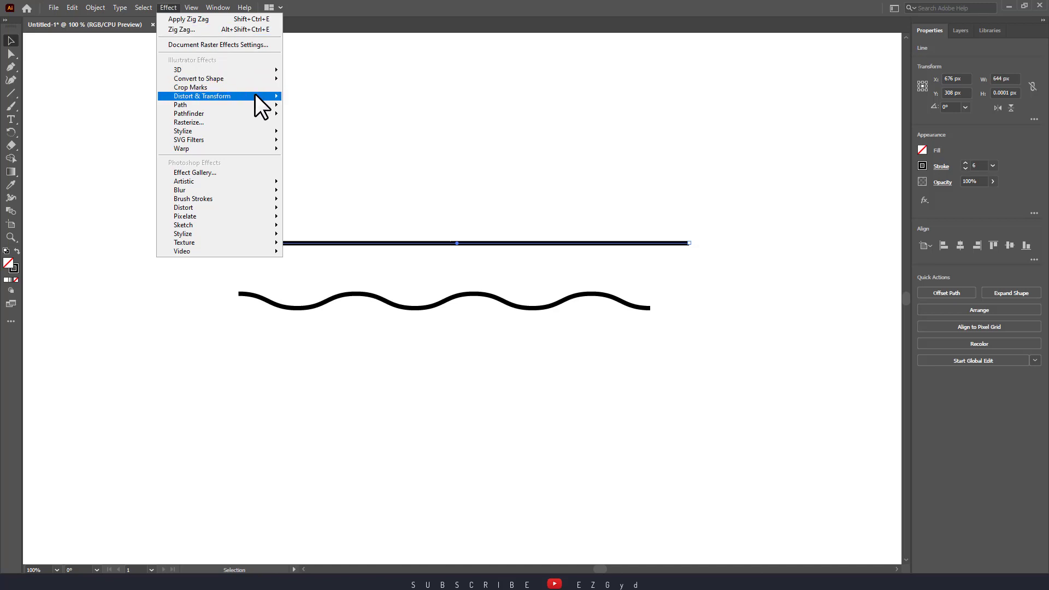
pyautogui.moveTo(254, 97)
pyautogui.click(337, 169)
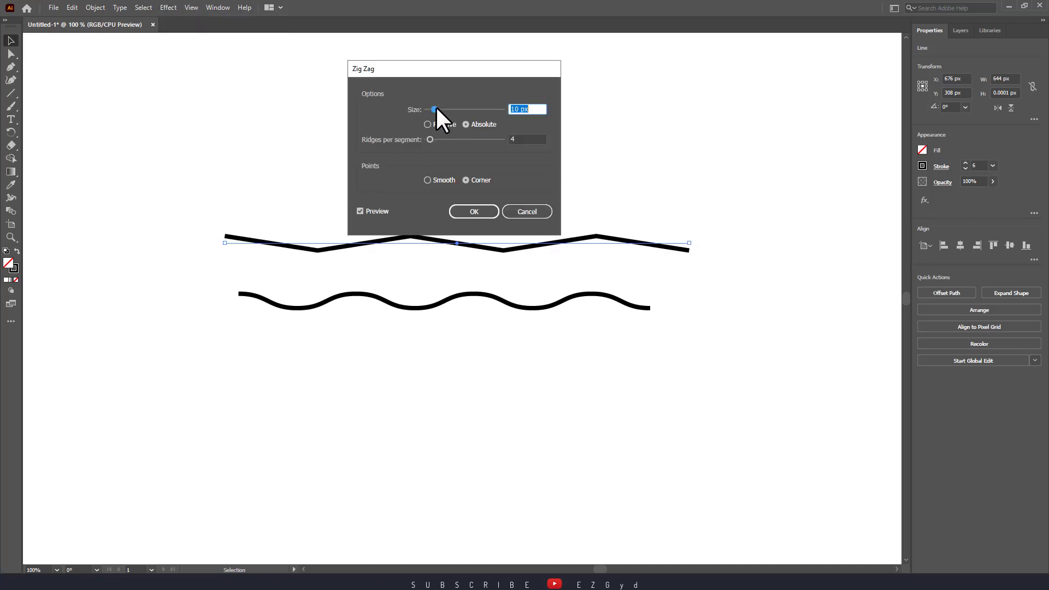
pyautogui.moveTo(457, 70); pyautogui.dragTo(662, 46)
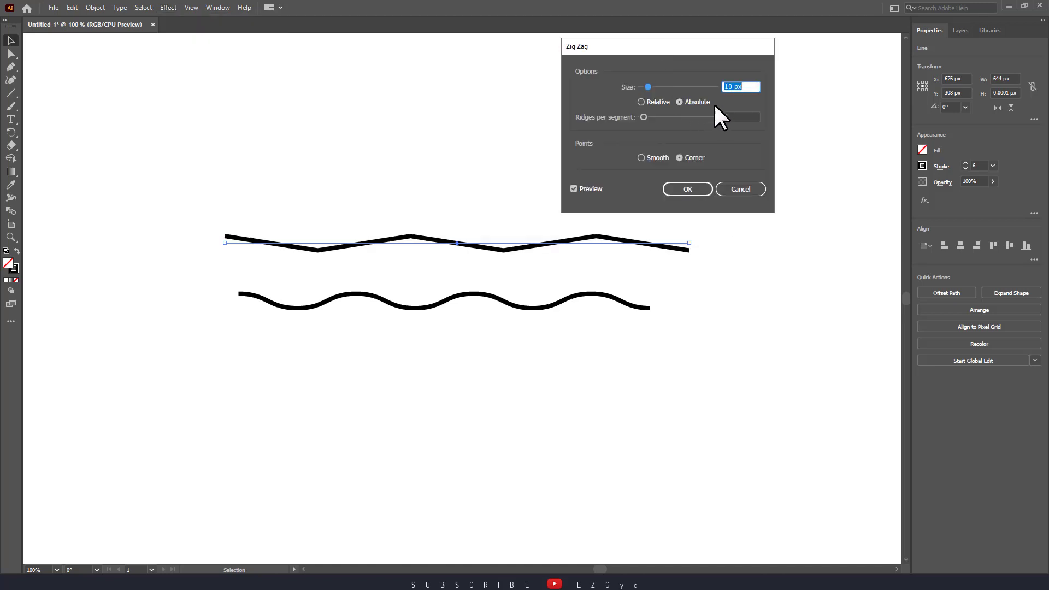
pyautogui.press('Up')
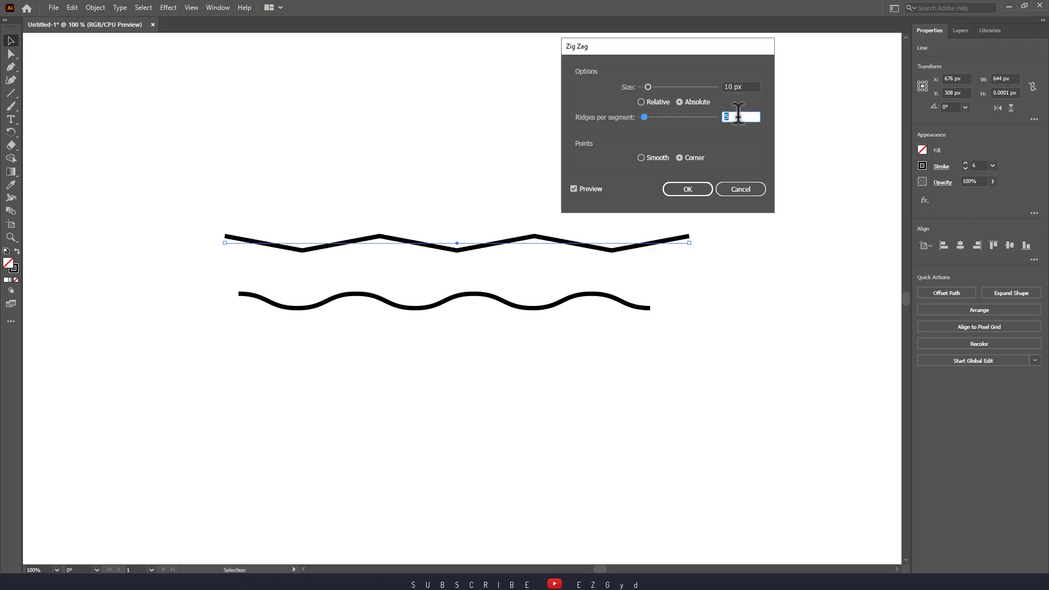
pyautogui.click(652, 101)
pyautogui.click(692, 102)
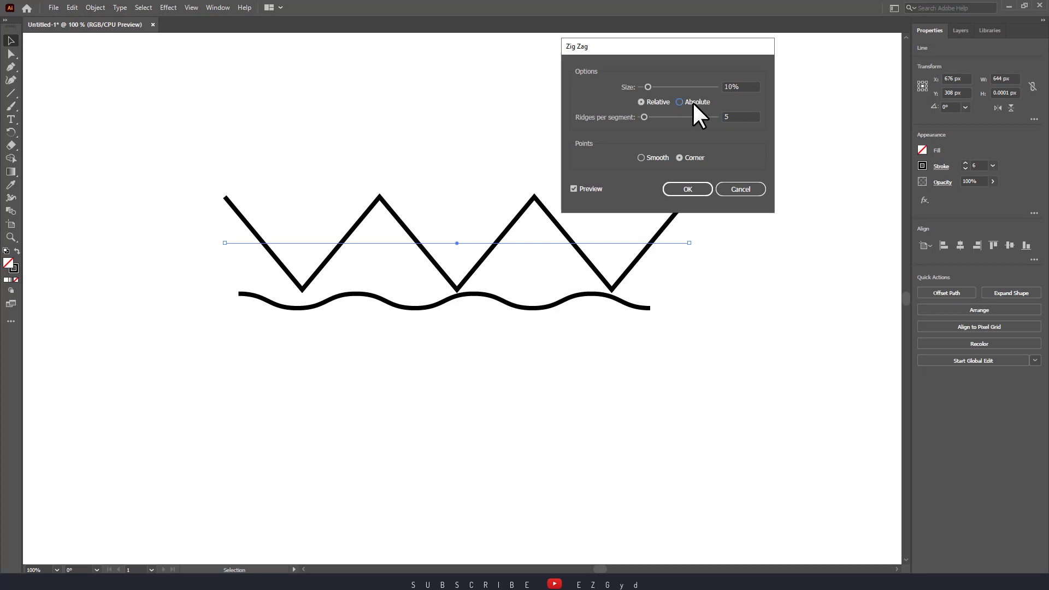
pyautogui.click(683, 189)
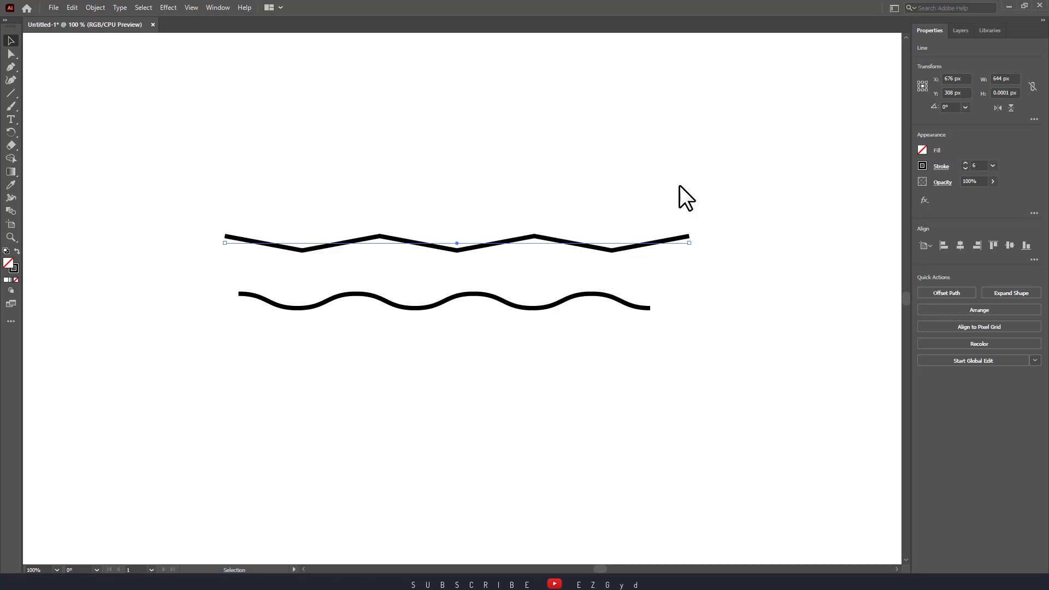
# - Stretch the lower wavy line from its right end to about 659 px wide and deselect it
pyautogui.click(570, 311)
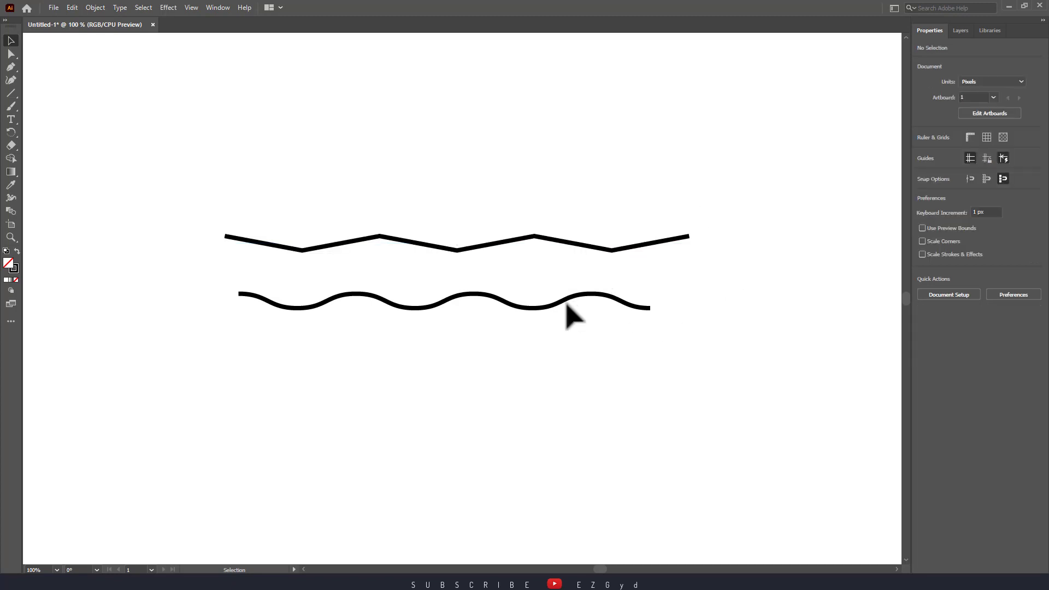
pyautogui.click(649, 304)
pyautogui.moveTo(650, 301); pyautogui.dragTo(713, 301)
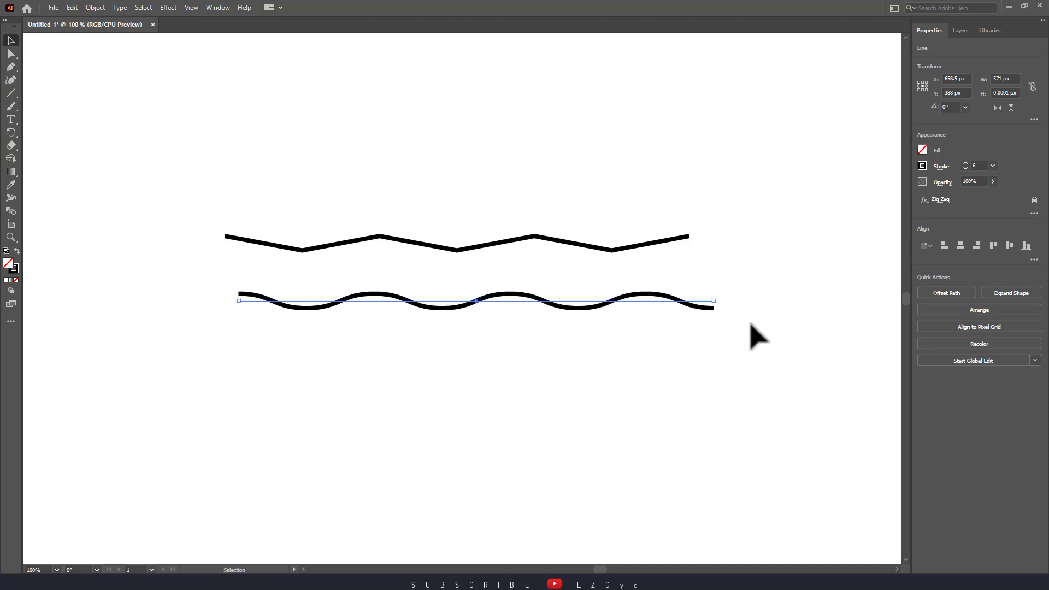
pyautogui.click(749, 327)
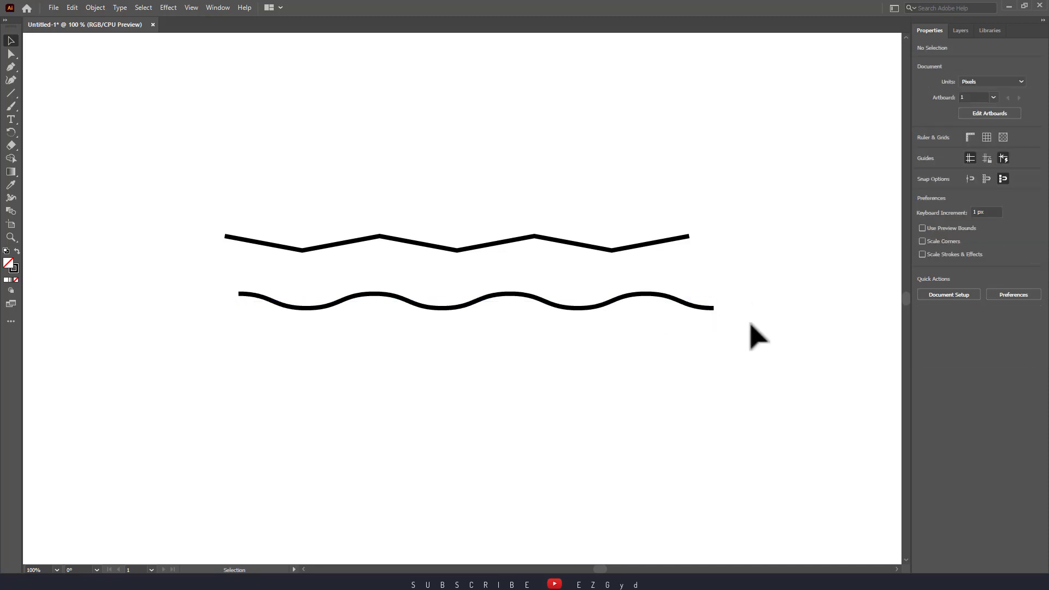
# - Remove the Zig Zag effect from the lower wavy line
pyautogui.click(595, 303)
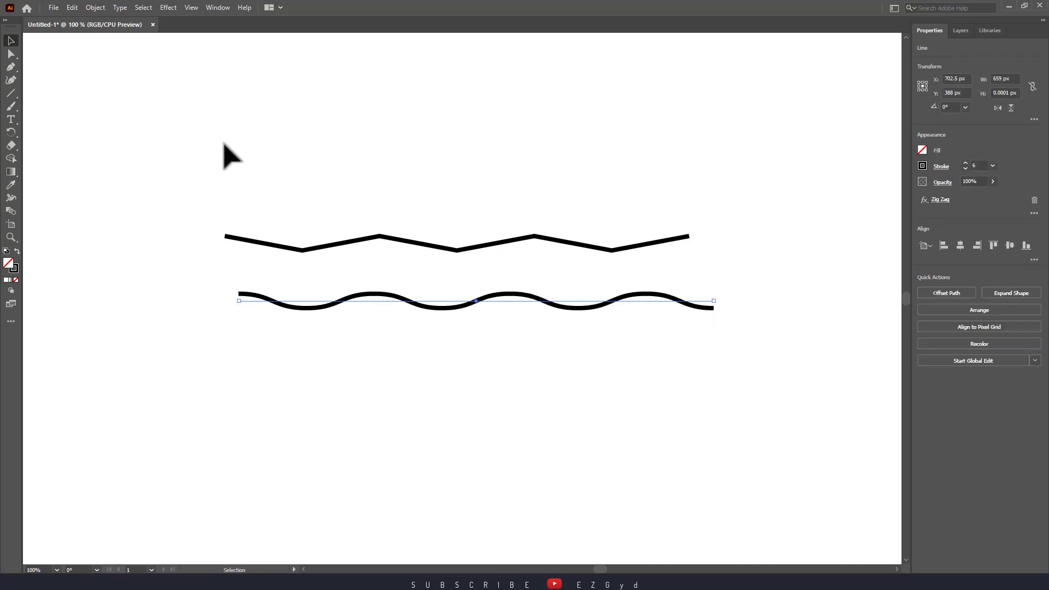
pyautogui.click(1033, 200)
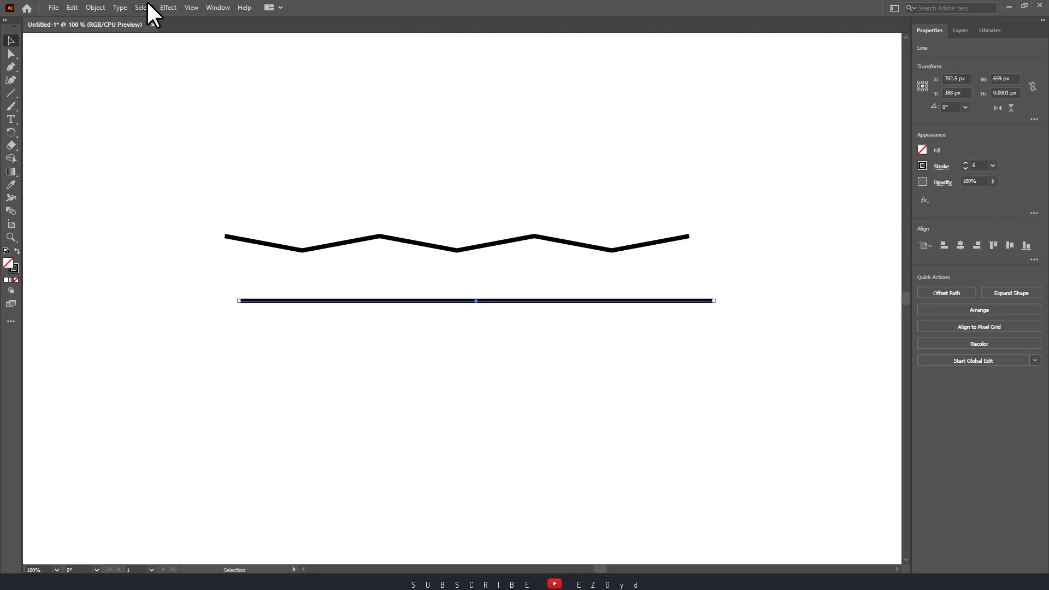
# - Apply a Zig Zag effect to the lower straight line with an absolute size of 35 px, 4 ridges per segment and smooth points
pyautogui.click(167, 8)
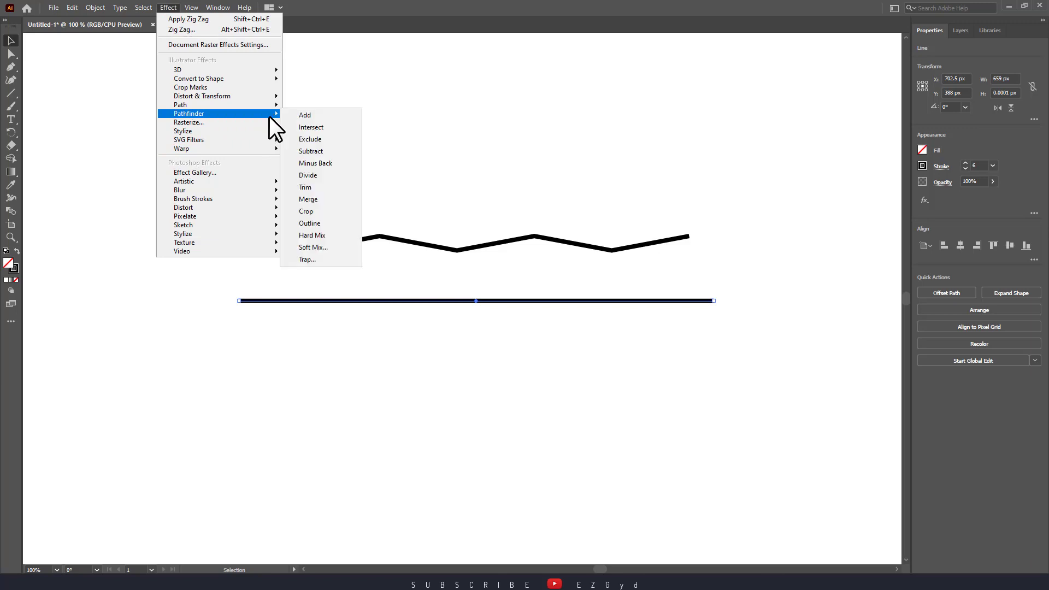
pyautogui.moveTo(271, 96)
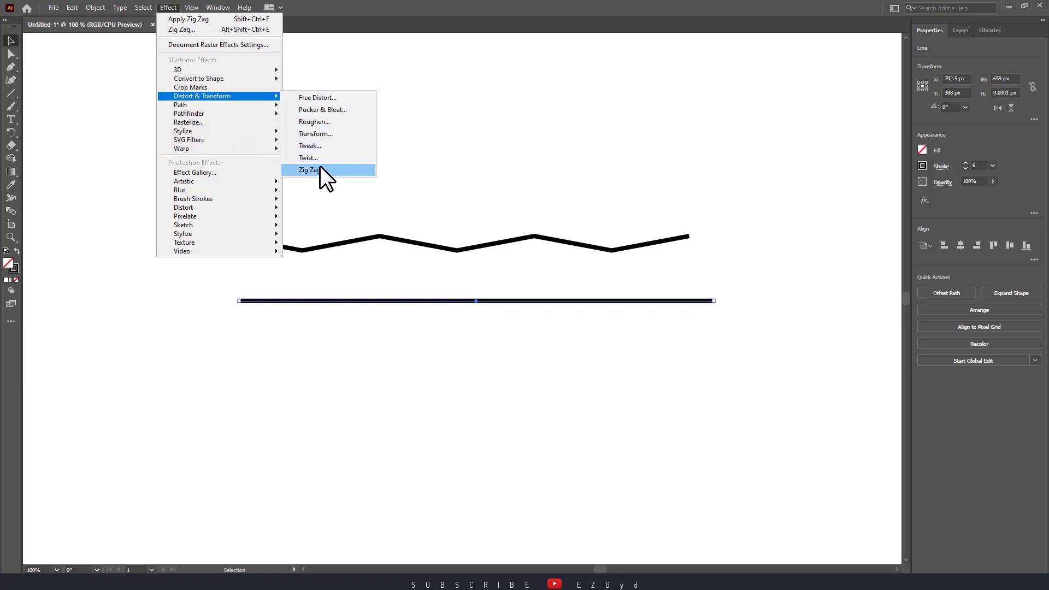
pyautogui.click(322, 169)
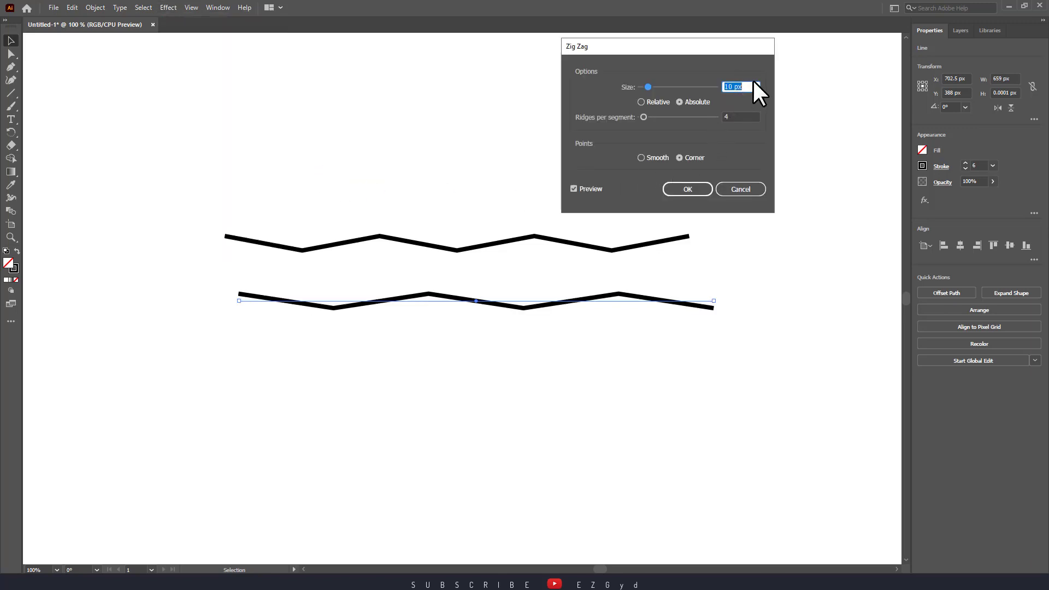
pyautogui.press('Up')
pyautogui.press('Up')
pyautogui.press('Up')
pyautogui.press('Up')
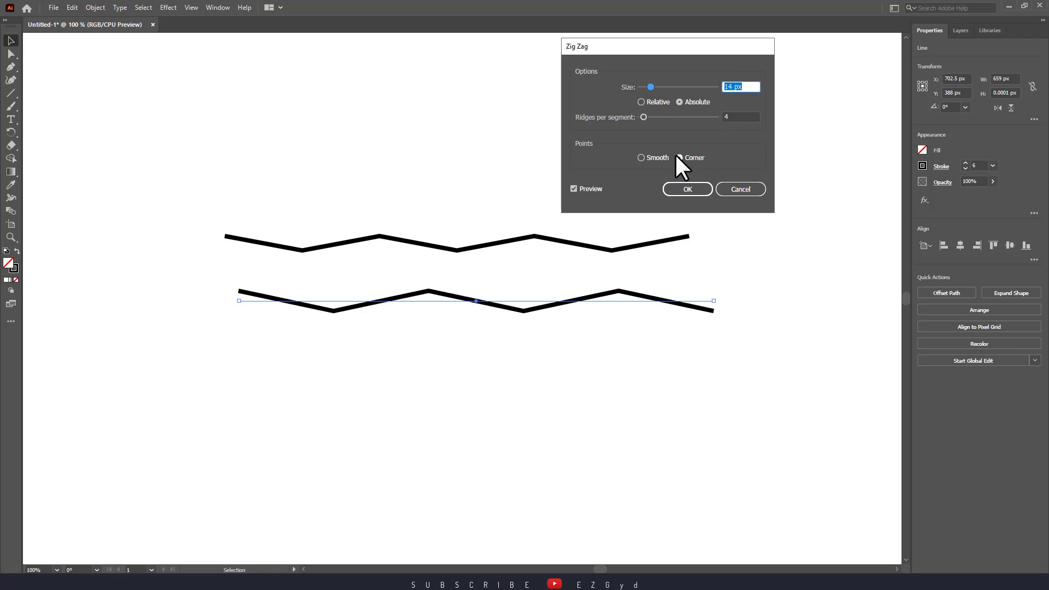
pyautogui.click(641, 157)
pyautogui.press('Right')
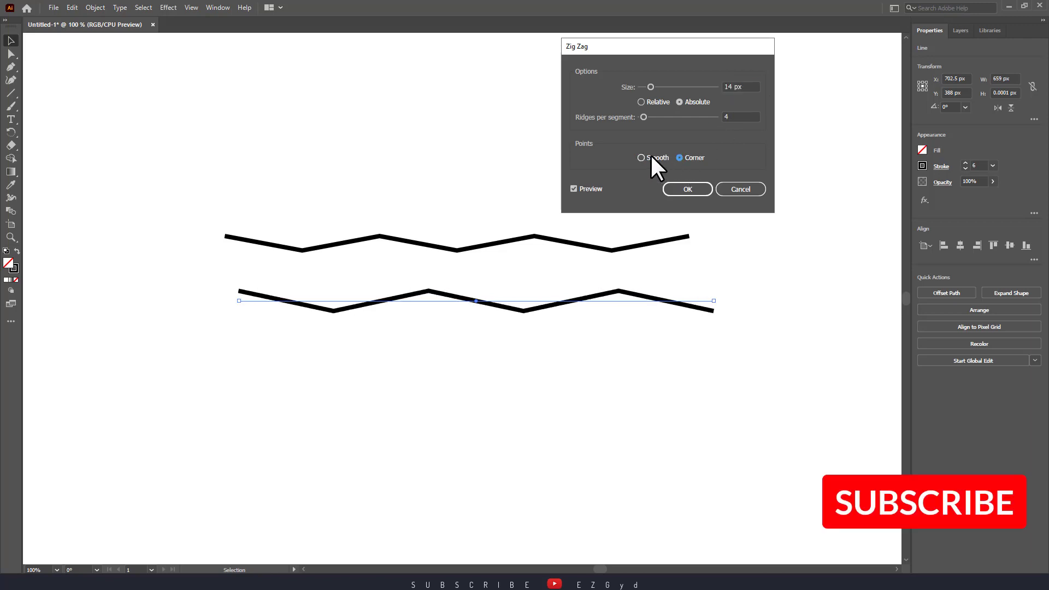
pyautogui.click(651, 156)
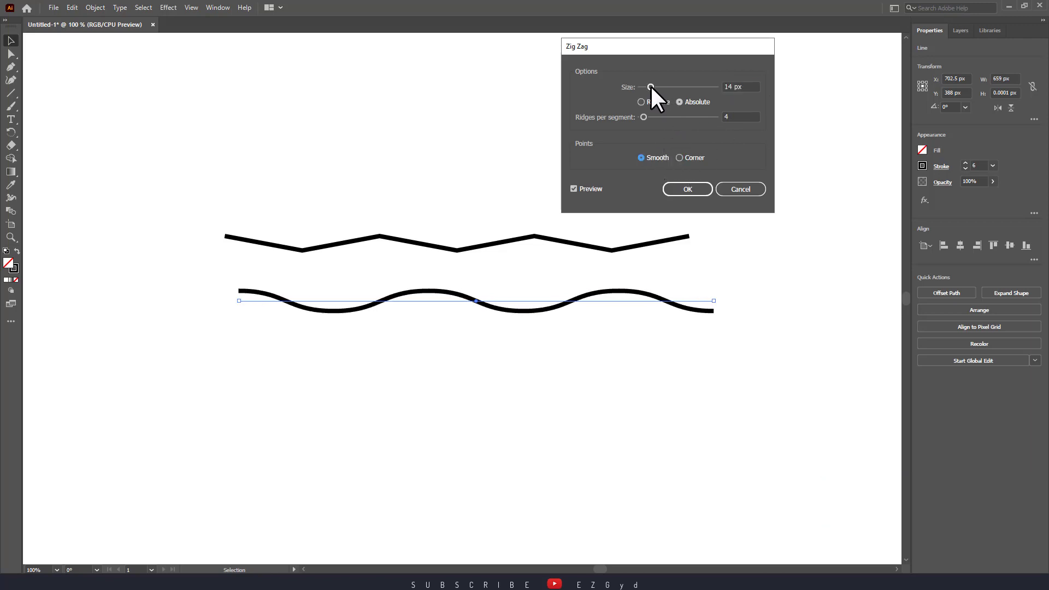
pyautogui.moveTo(650, 85); pyautogui.dragTo(666, 88)
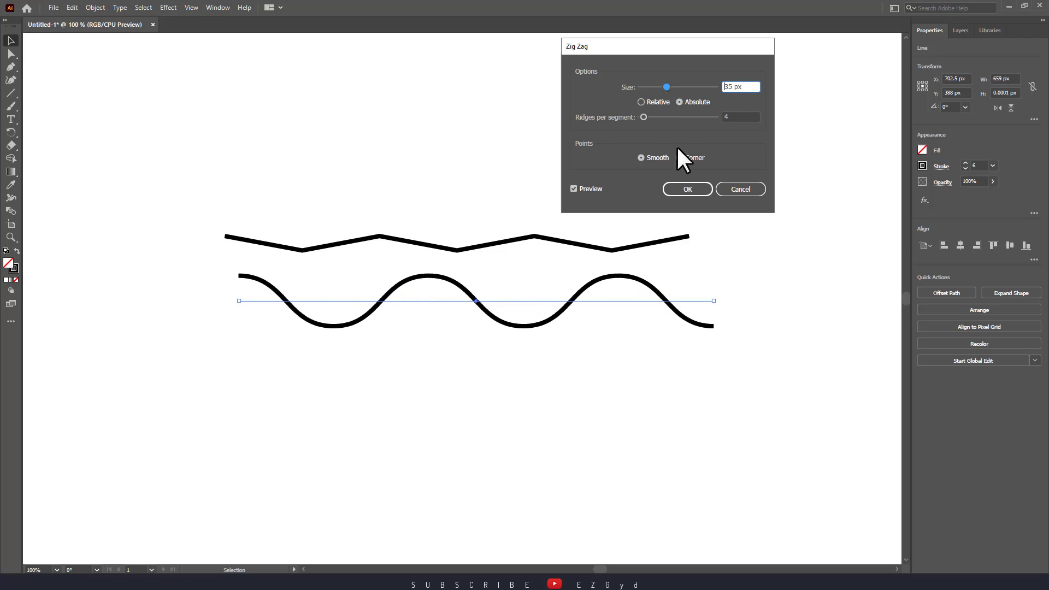
pyautogui.click(700, 191)
# - Delete the upper zigzag line and move the wavy line about 70 px left and 287 px up
pyautogui.moveTo(598, 203); pyautogui.dragTo(647, 254)
pyautogui.press('Delete')
pyautogui.moveTo(557, 191); pyautogui.dragTo(520, 164)
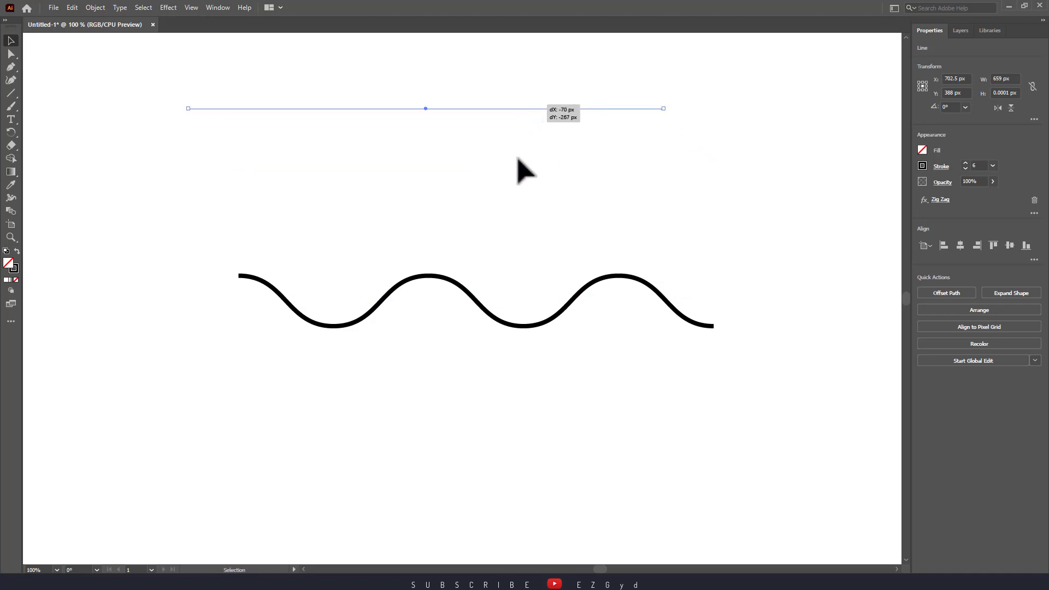
pyautogui.click(680, 348)
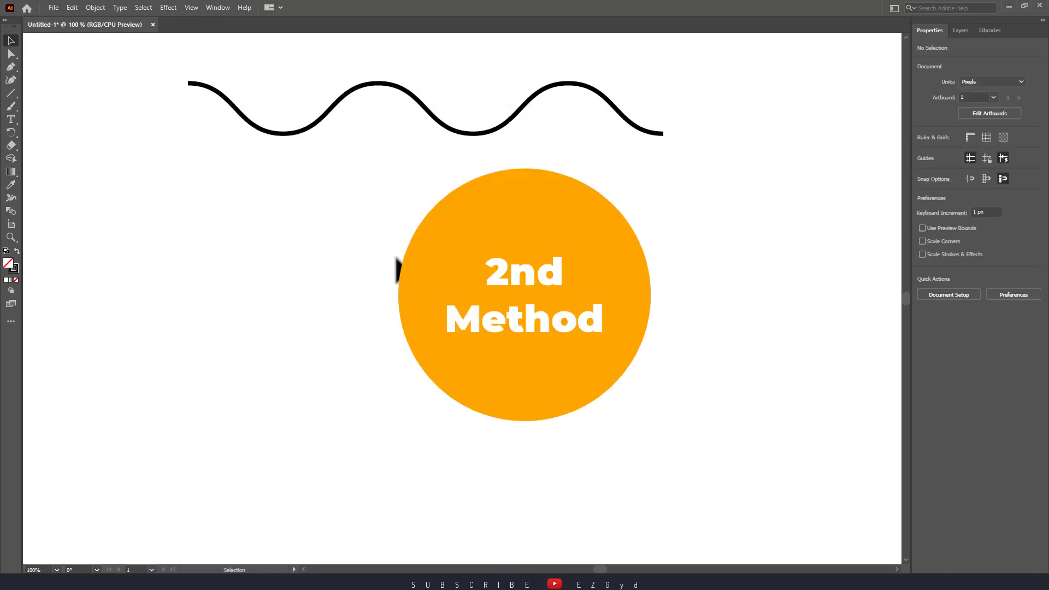
# - Draw a horizontal line about 746 px long below the wavy line and pull its left part upward with the Curvature tool
pyautogui.click(15, 91)
pyautogui.moveTo(219, 352); pyautogui.dragTo(750, 352)
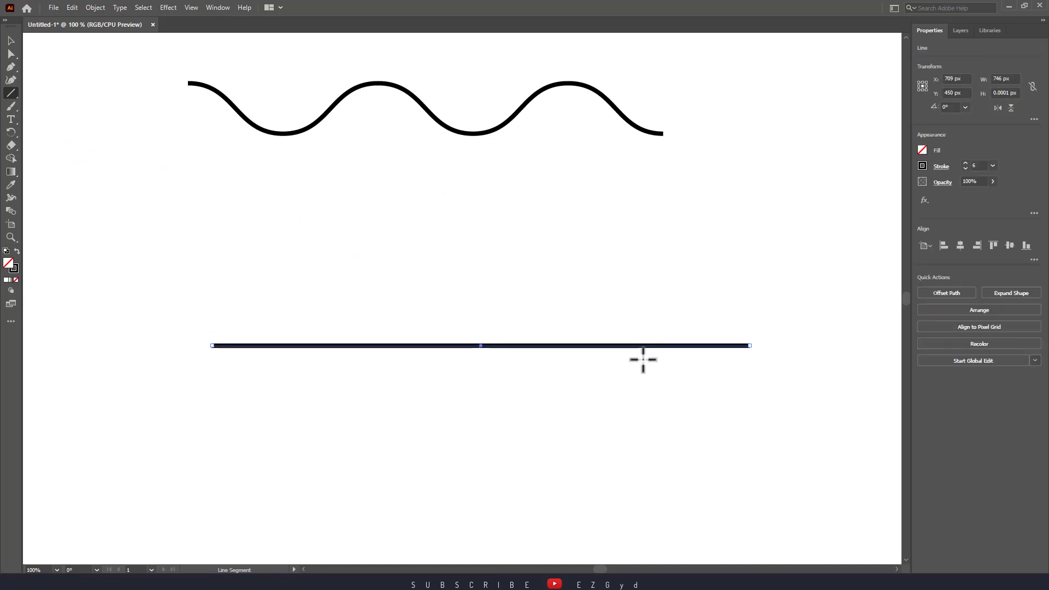
pyautogui.click(12, 82)
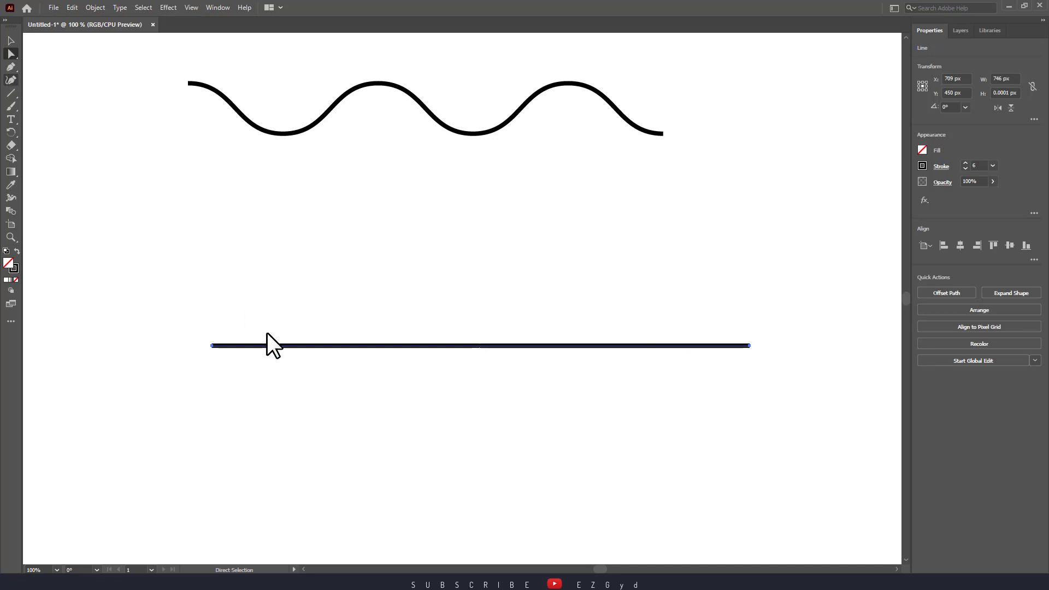
pyautogui.click(271, 345)
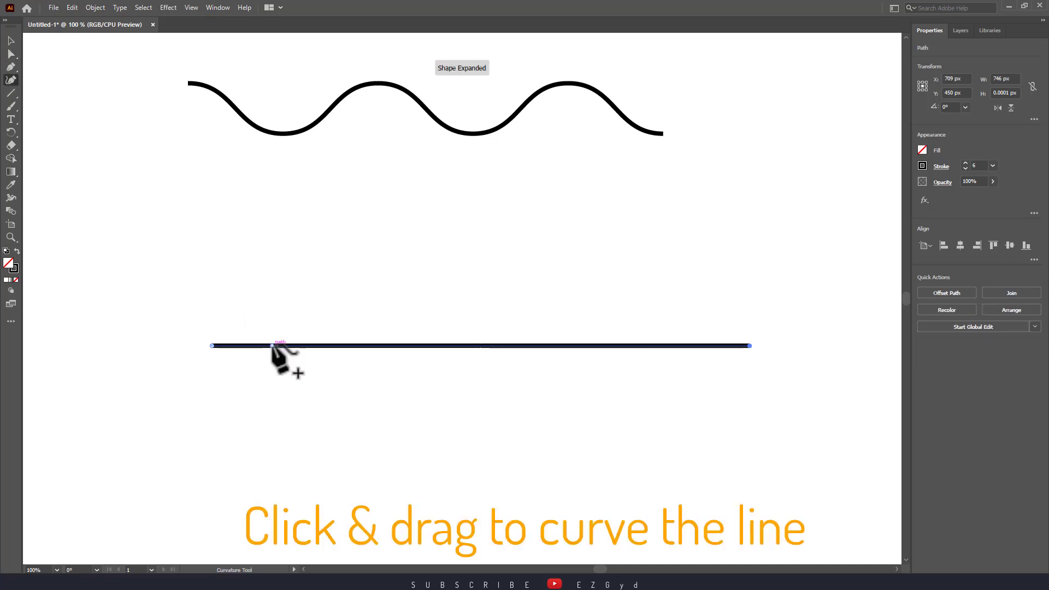
pyautogui.moveTo(272, 345); pyautogui.dragTo(270, 307)
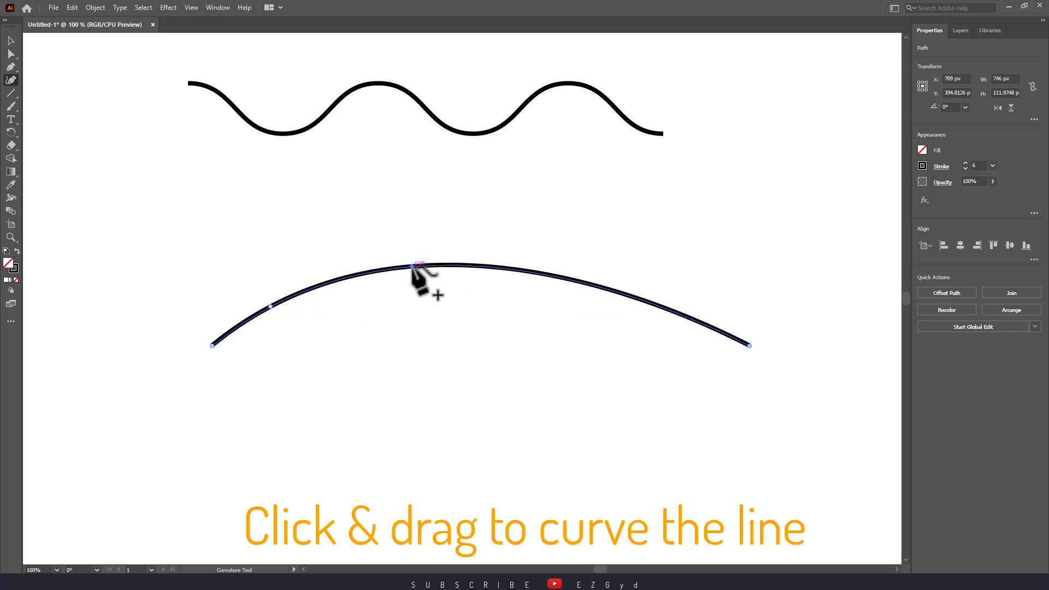
# - Bend the line's middle down and its right part up into a second crest, and shift the right endpoint for about 750 px width
pyautogui.moveTo(413, 266); pyautogui.dragTo(436, 356)
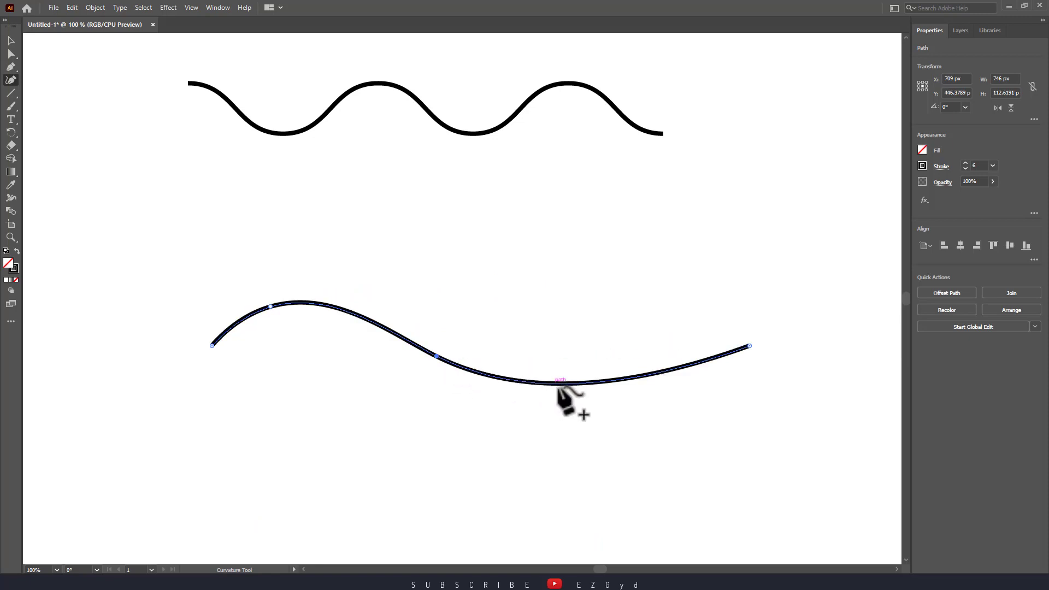
pyautogui.click(576, 383)
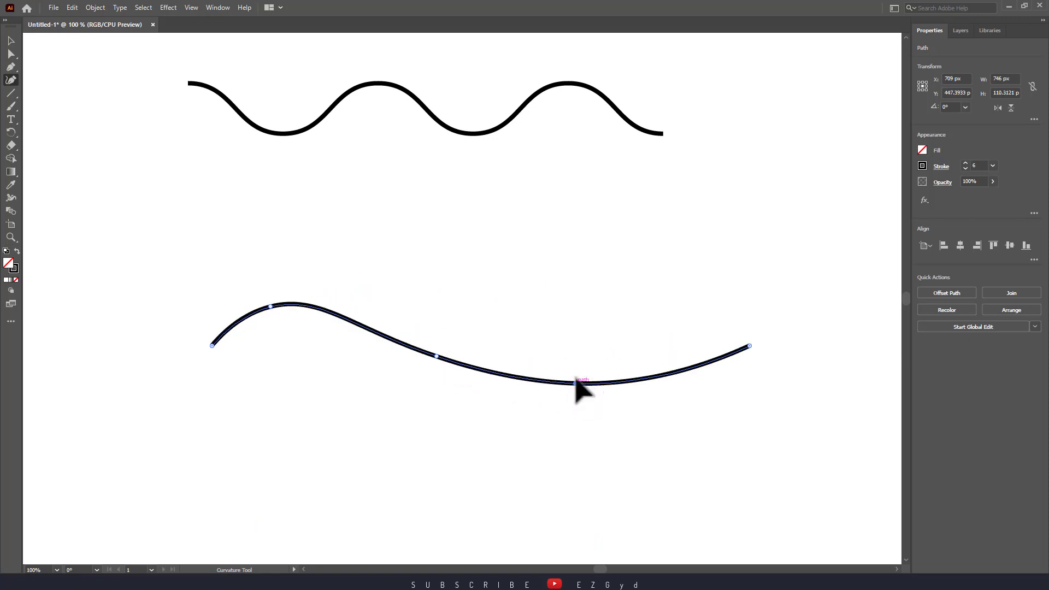
pyautogui.moveTo(576, 383); pyautogui.dragTo(606, 313)
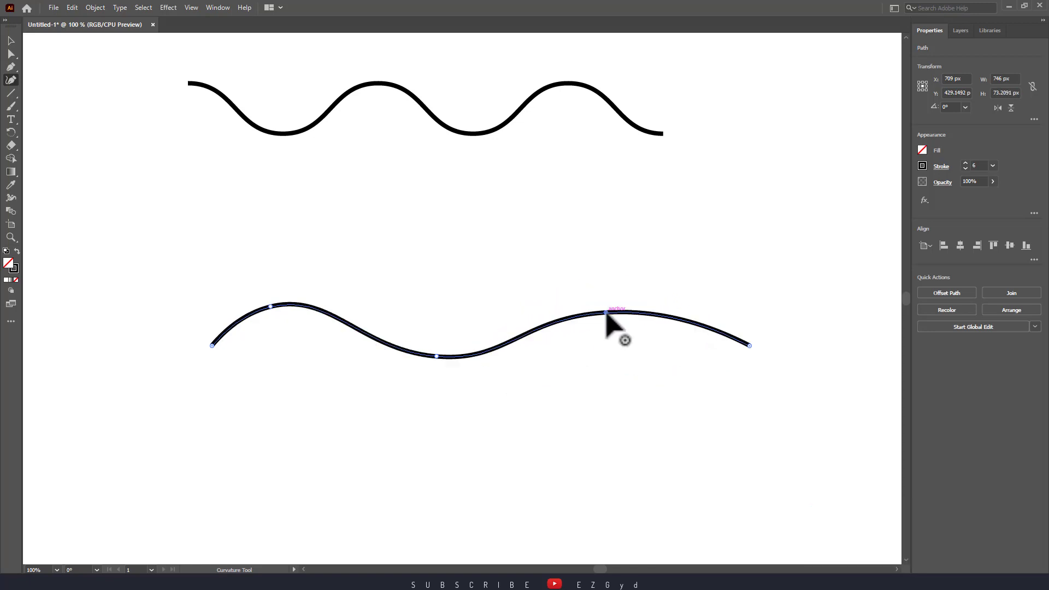
pyautogui.moveTo(749, 346); pyautogui.dragTo(753, 358)
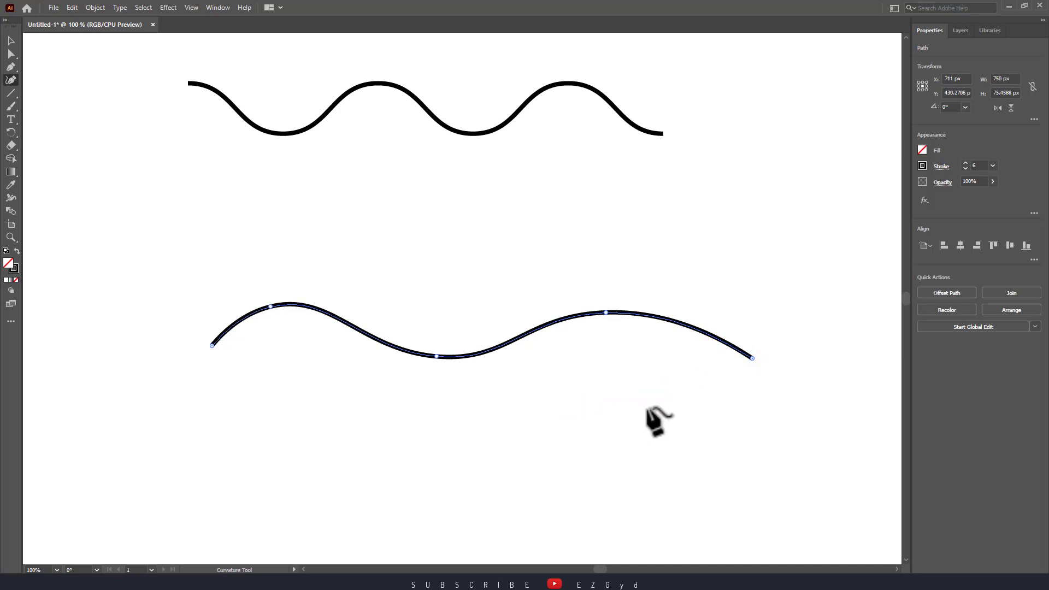
pyautogui.press('v')
pyautogui.click(656, 497)
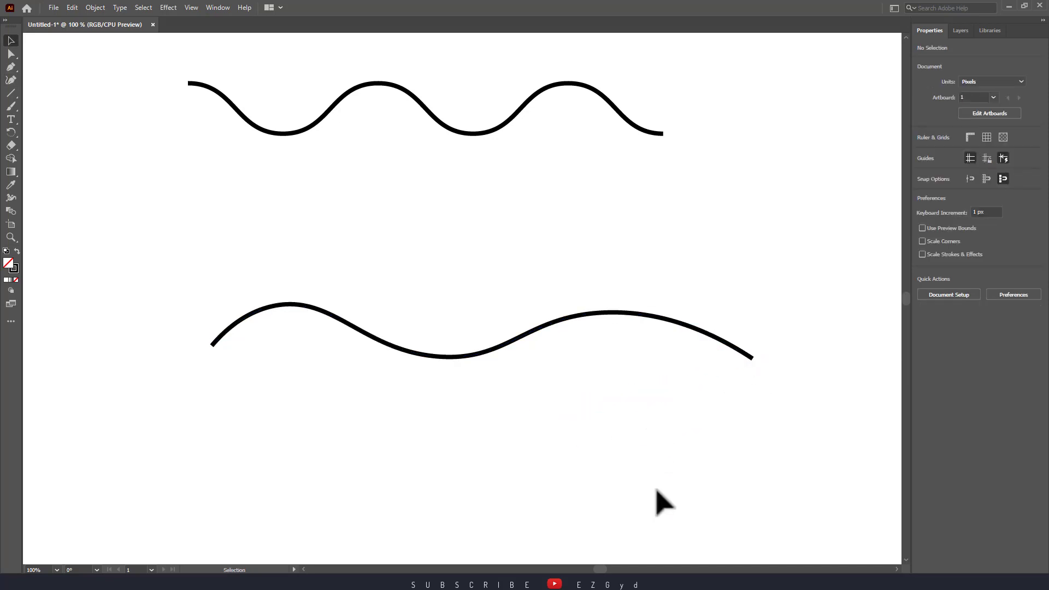
# - Flip the hand-bent curve vertically and move it left to about X 670 px
pyautogui.click(271, 309)
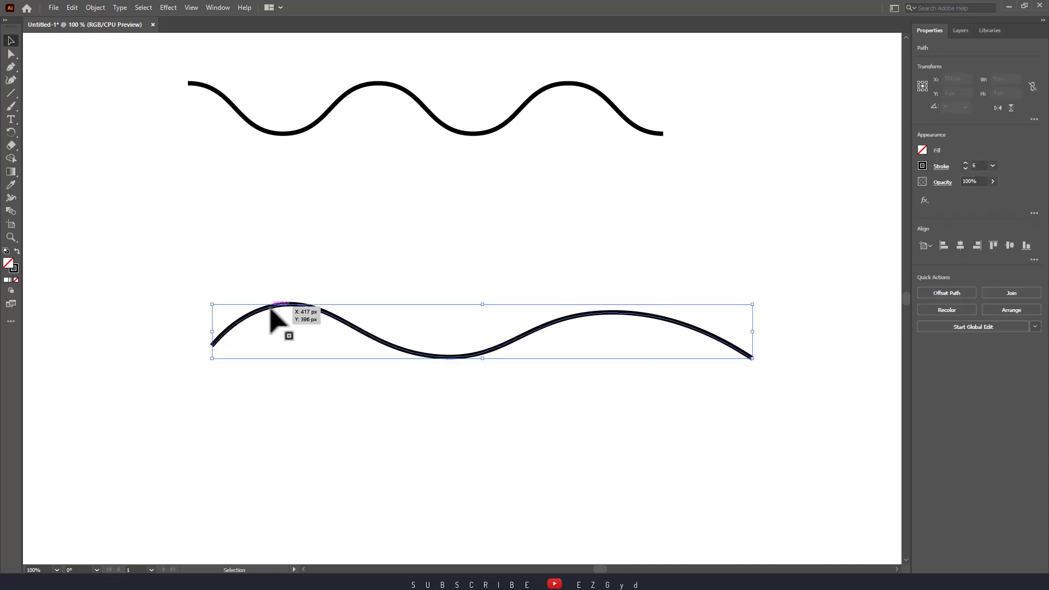
pyautogui.click(1009, 107)
pyautogui.click(586, 401)
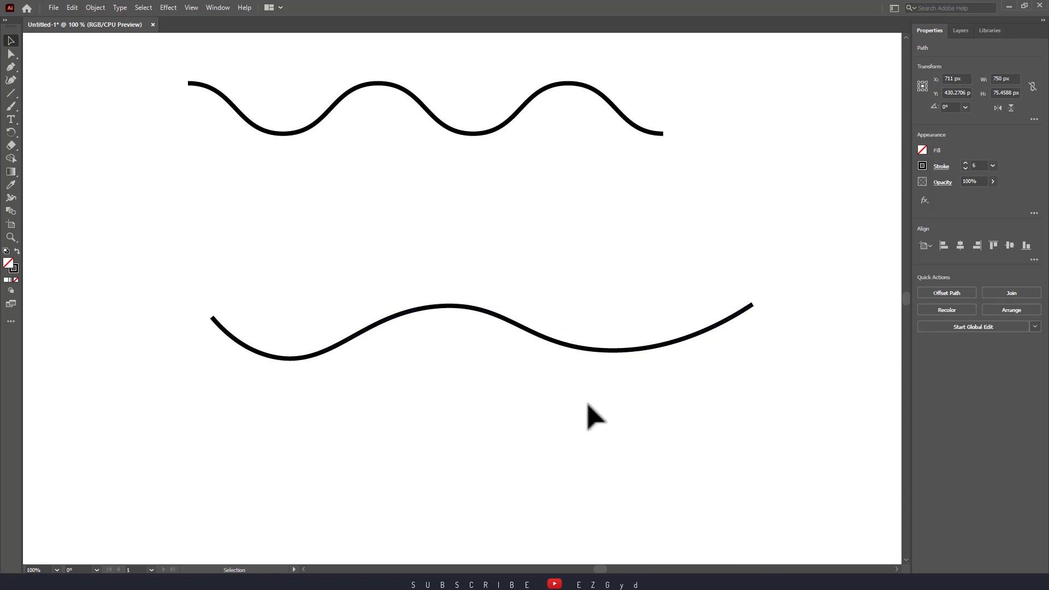
pyautogui.moveTo(537, 295); pyautogui.dragTo(518, 387)
pyautogui.moveTo(557, 341); pyautogui.dragTo(528, 341)
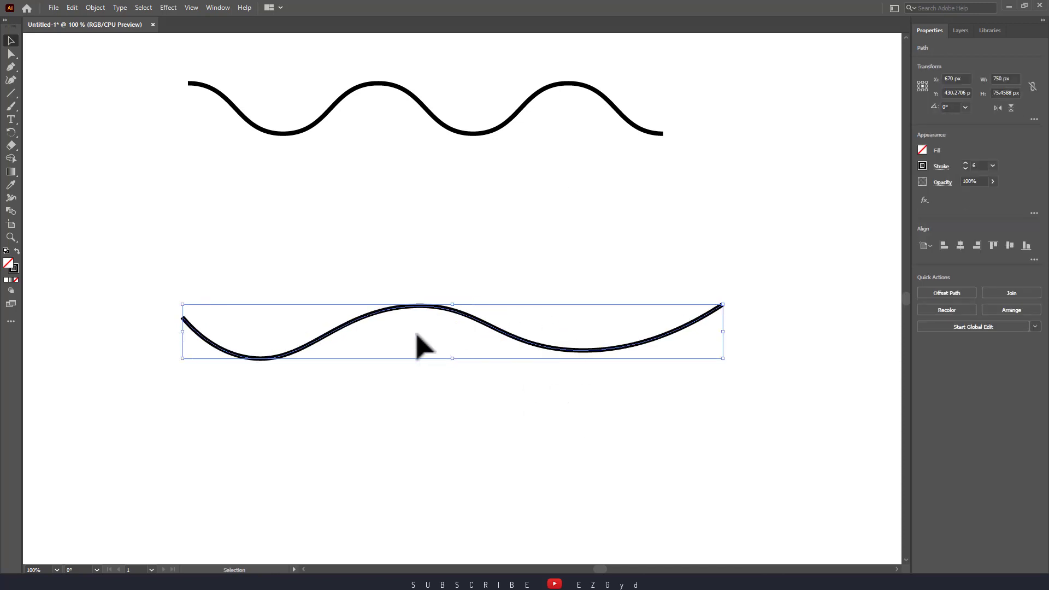
# - Add two curvature points on the right half of the lower curve, one deepening the right trough and one raising the crest beside it
pyautogui.click(10, 66)
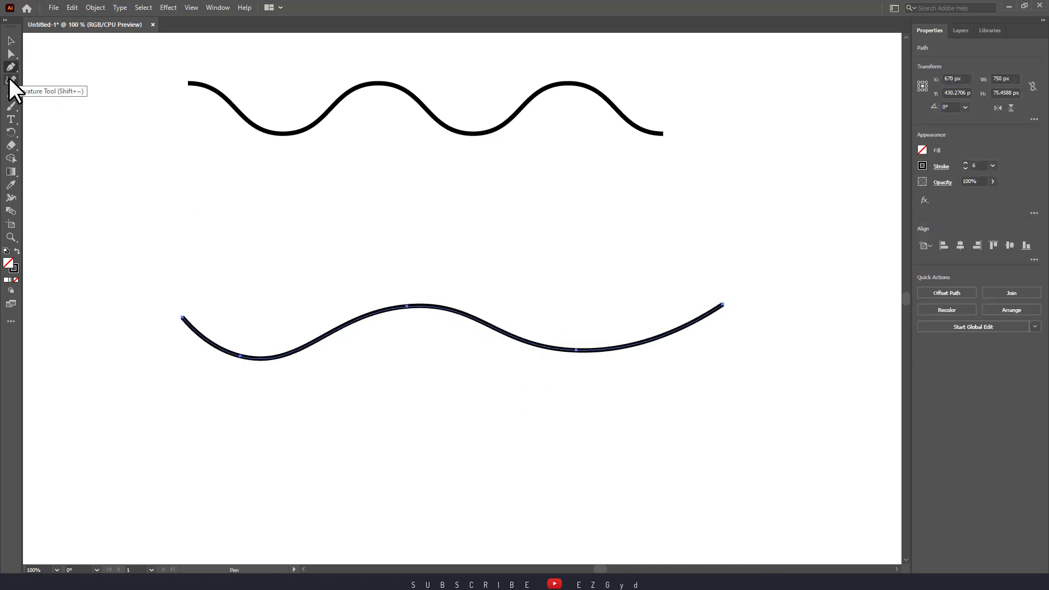
pyautogui.click(11, 80)
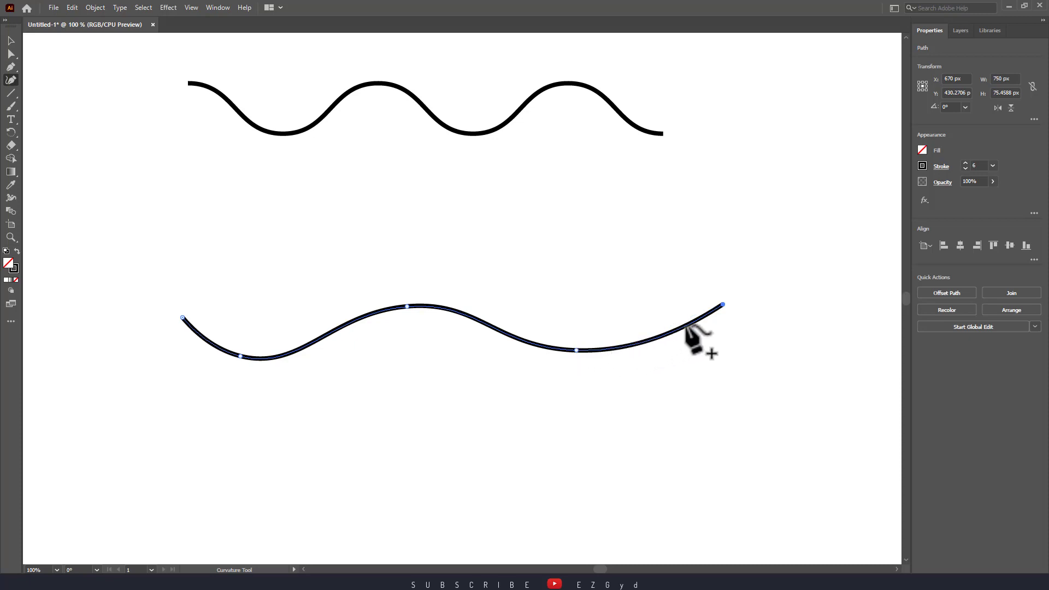
pyautogui.click(627, 348)
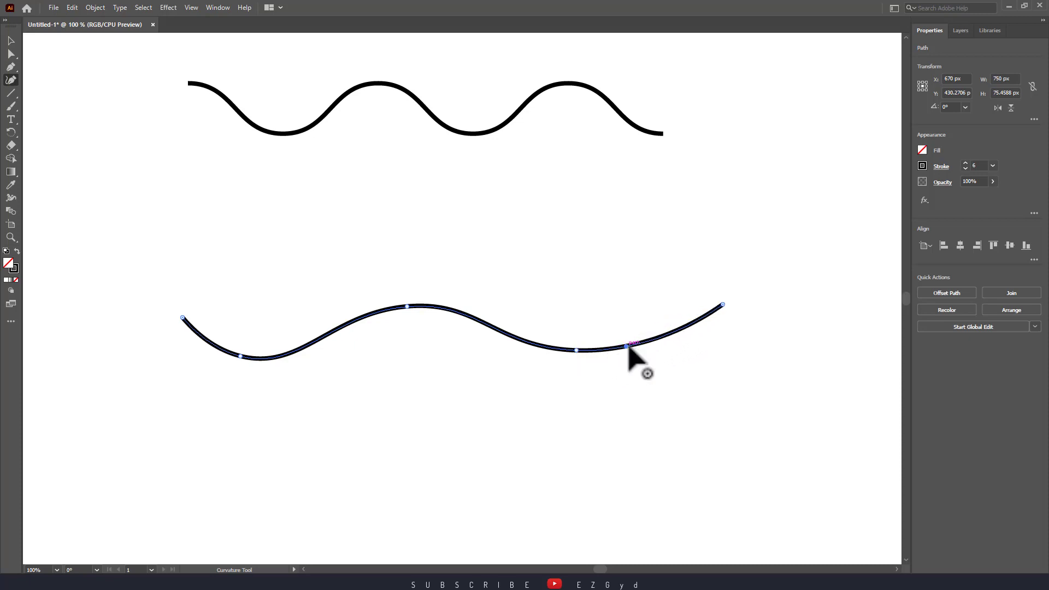
pyautogui.moveTo(628, 347); pyautogui.dragTo(630, 365)
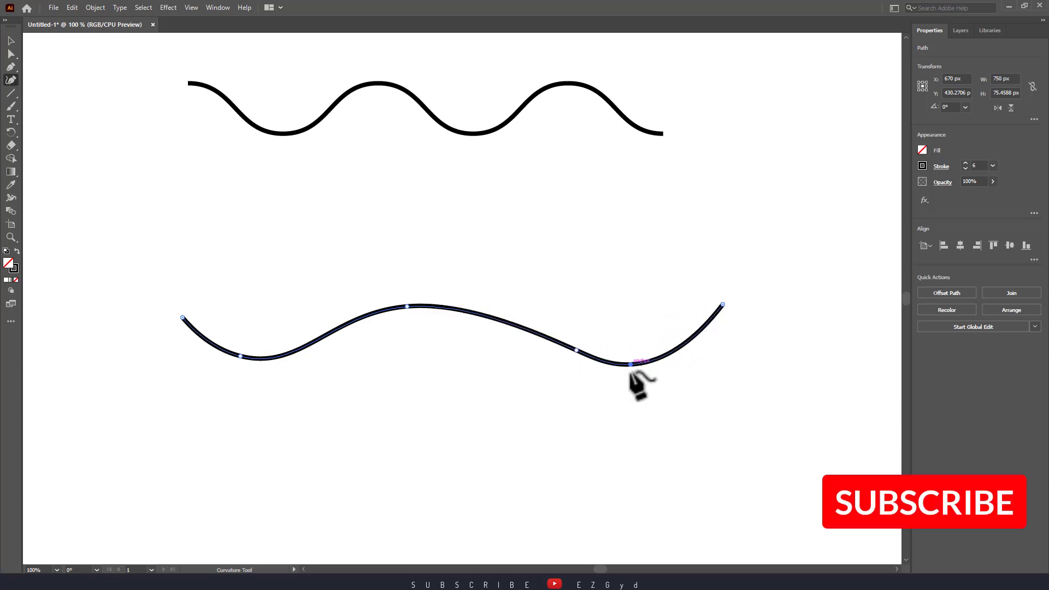
pyautogui.click(528, 328)
pyautogui.moveTo(528, 329)
pyautogui.mouseDown()
pyautogui.moveTo(537, 318)
pyautogui.moveTo(526, 316)
pyautogui.mouseUp()
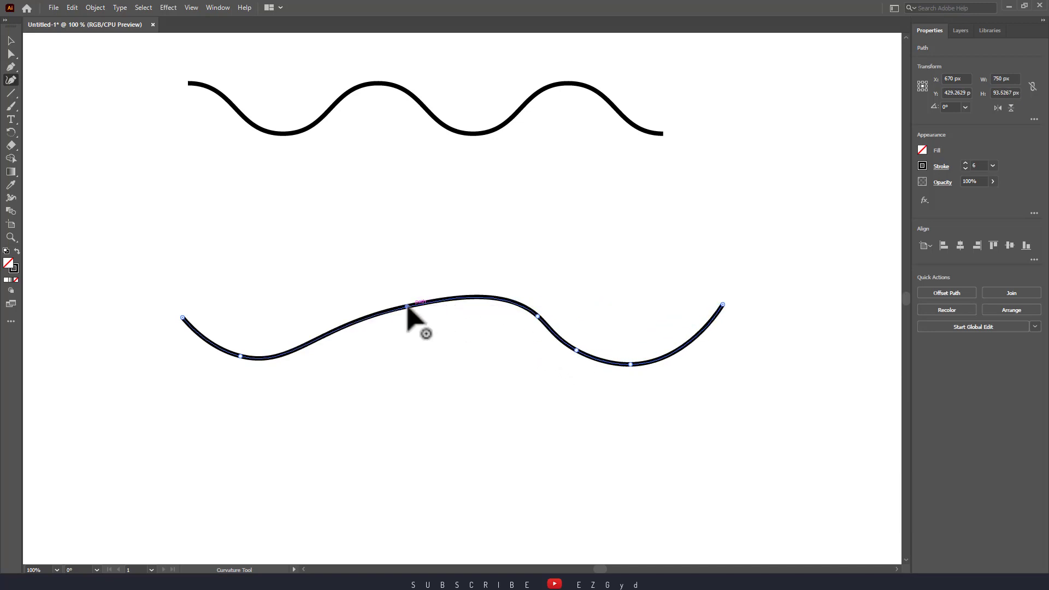
# - Pull the lower curve's middle point down, add a raised point left of it to form another crest, and deselect the curve
pyautogui.moveTo(407, 306); pyautogui.dragTo(421, 337)
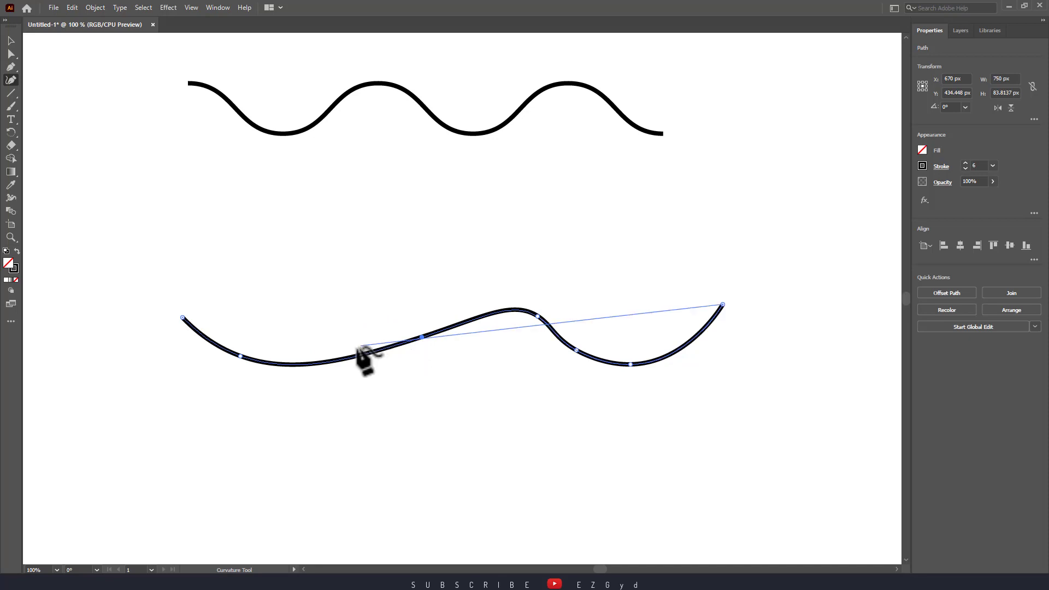
pyautogui.click(342, 358)
pyautogui.moveTo(342, 358); pyautogui.dragTo(347, 314)
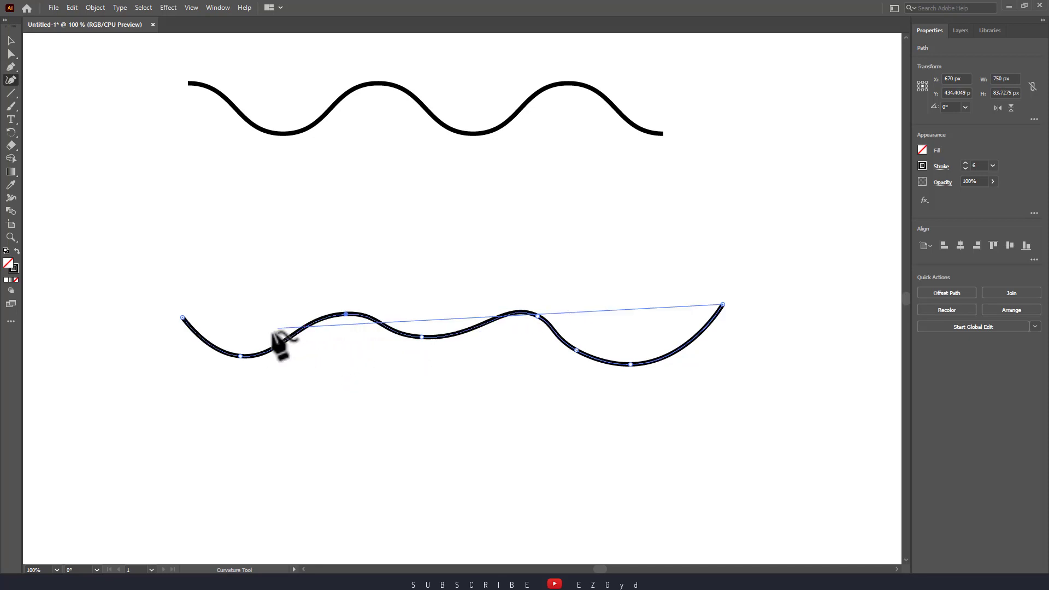
pyautogui.press('Escape')
pyautogui.press('v')
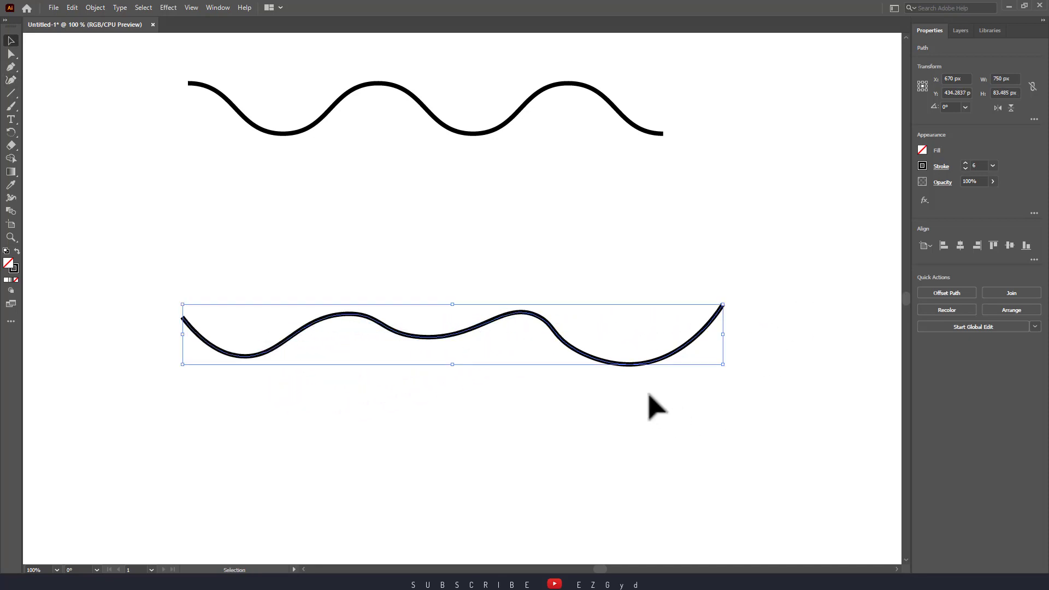
pyautogui.click(664, 413)
pyautogui.click(638, 364)
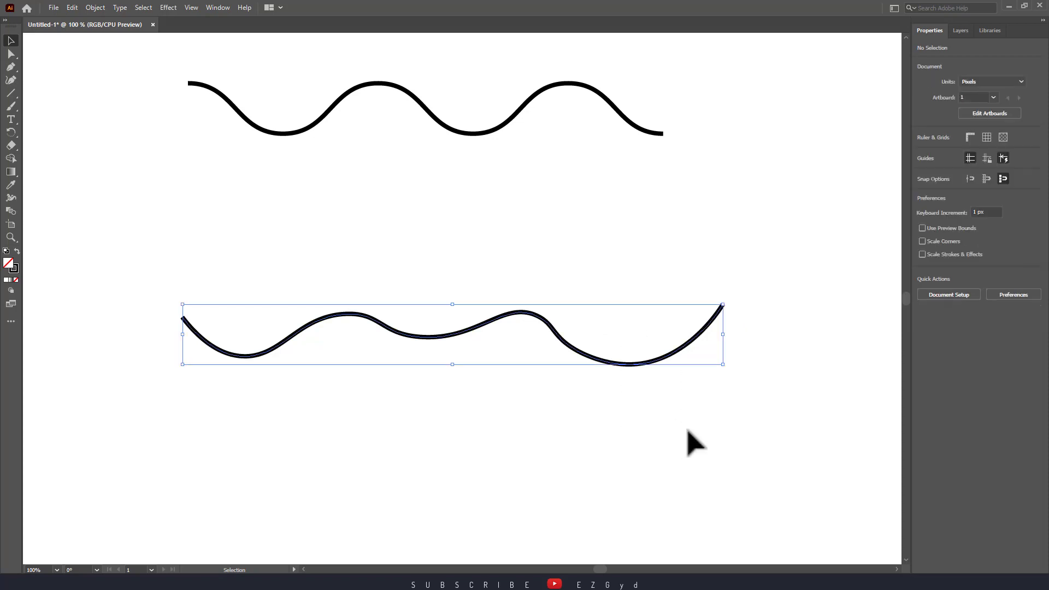
pyautogui.click(777, 432)
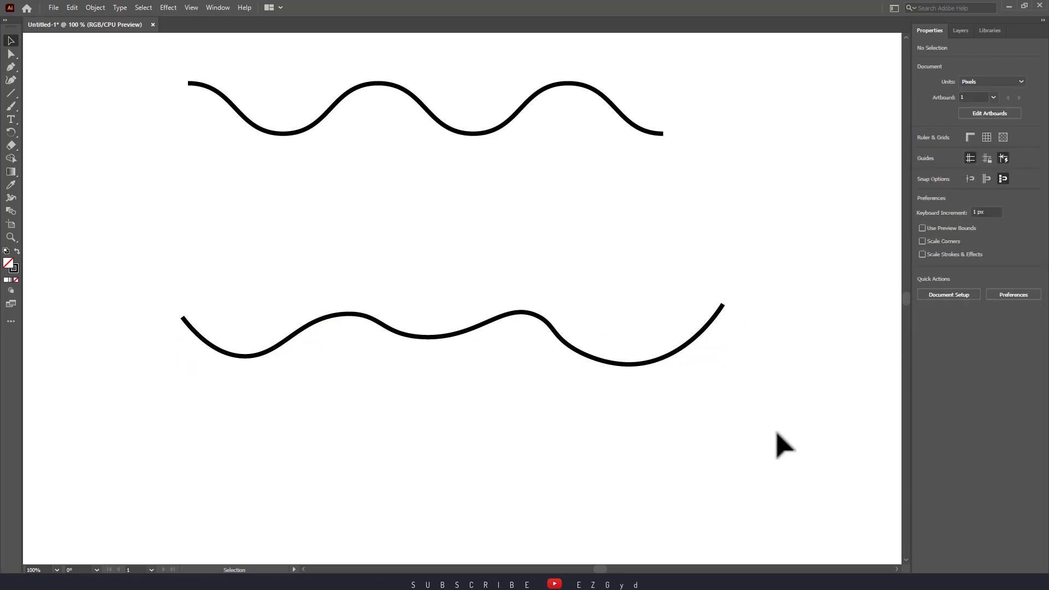
# - Draw a straight horizontal line about 659 px long between the two wavy lines
pyautogui.press('\\')
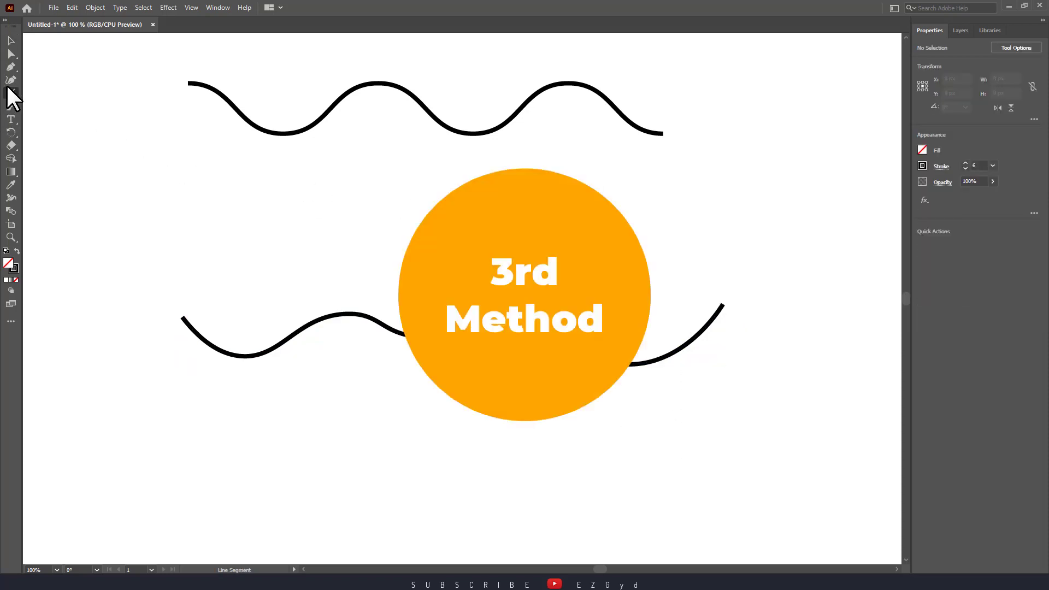
pyautogui.moveTo(257, 250); pyautogui.dragTo(731, 254)
pyautogui.press('v')
# - Move the lower wavy curve further down and the straight line to about X 709.5 px, Y 403 px
pyautogui.click(564, 341)
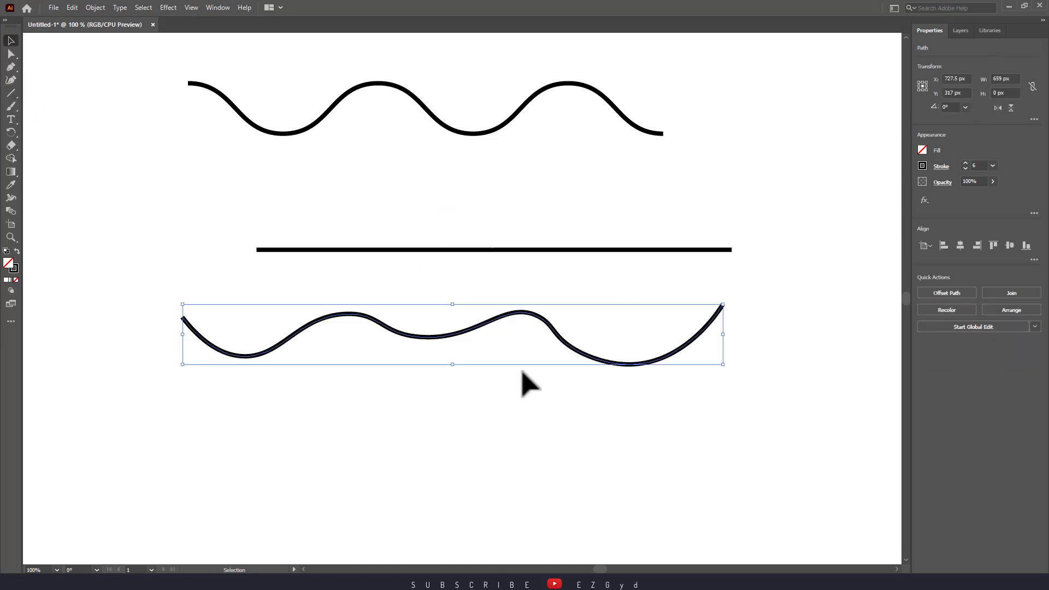
pyautogui.moveTo(494, 322)
pyautogui.mouseDown()
pyautogui.moveTo(523, 447)
pyautogui.moveTo(519, 439)
pyautogui.mouseUp()
pyautogui.moveTo(498, 250); pyautogui.dragTo(482, 312)
# - Apply a Twist effect to the middle straight line with an angle of about 40° and deselect it
pyautogui.click(167, 6)
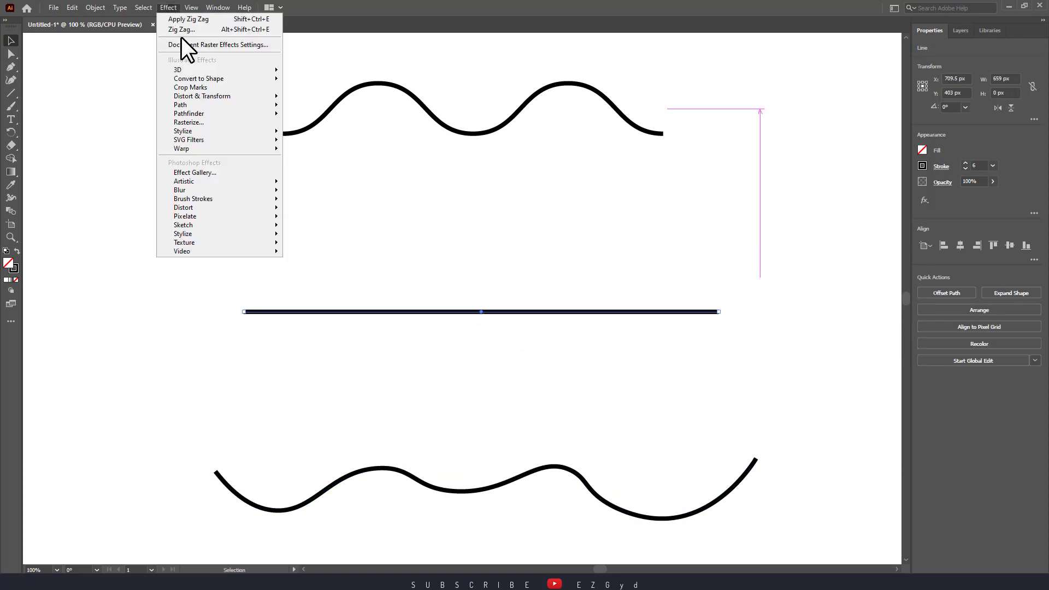
pyautogui.moveTo(222, 94)
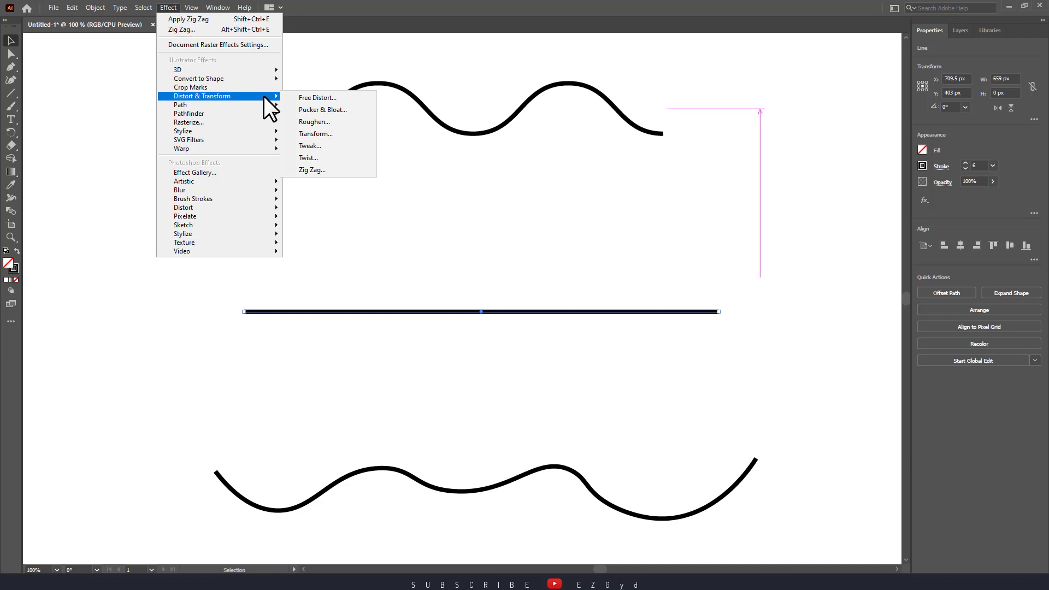
pyautogui.click(327, 158)
pyautogui.moveTo(639, 174); pyautogui.dragTo(701, 158)
pyautogui.click(649, 182)
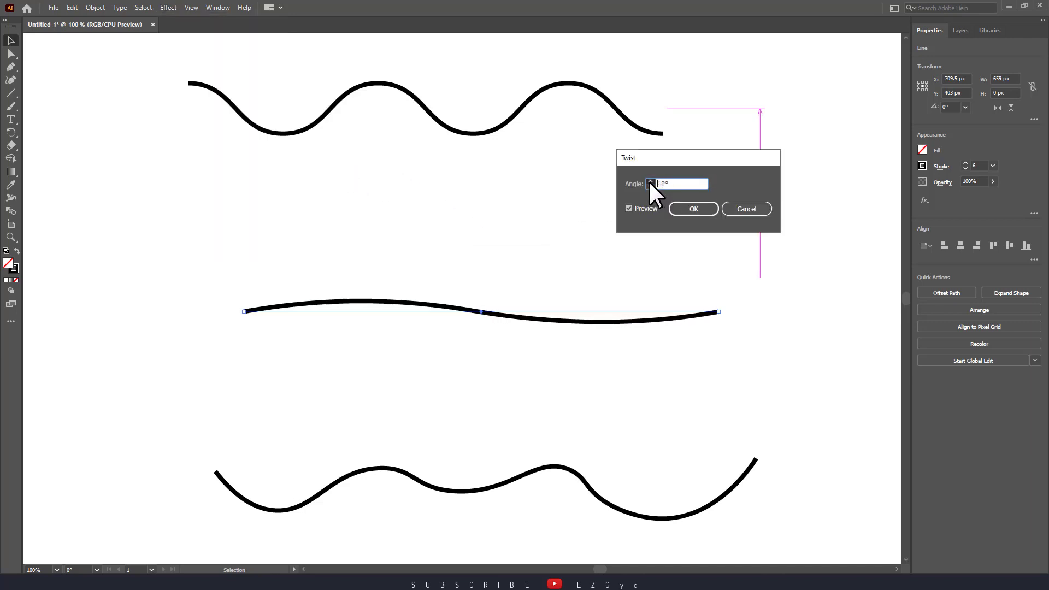
pyautogui.click(649, 182)
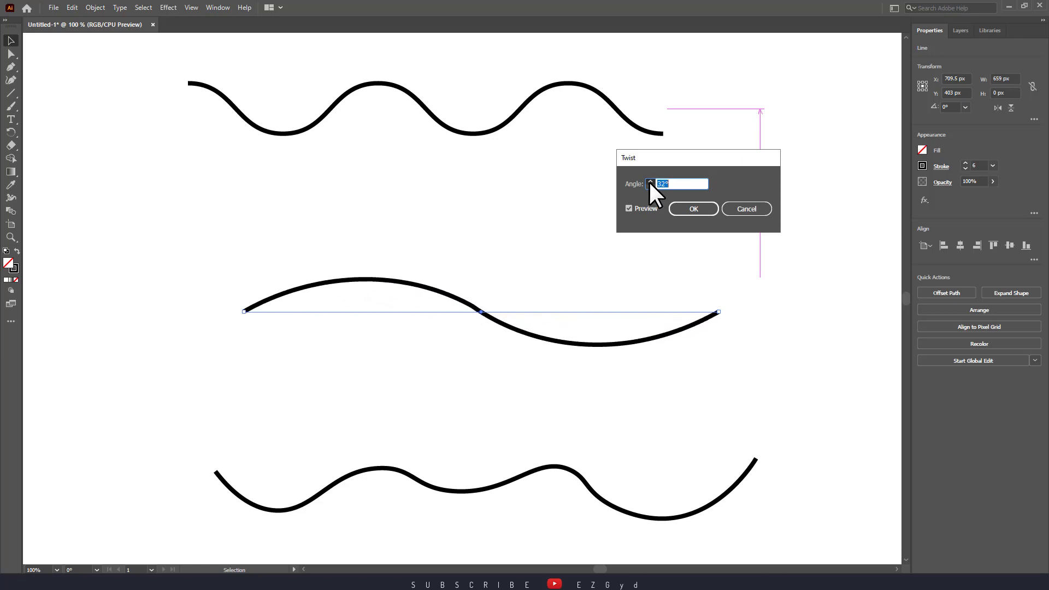
pyautogui.click(649, 182)
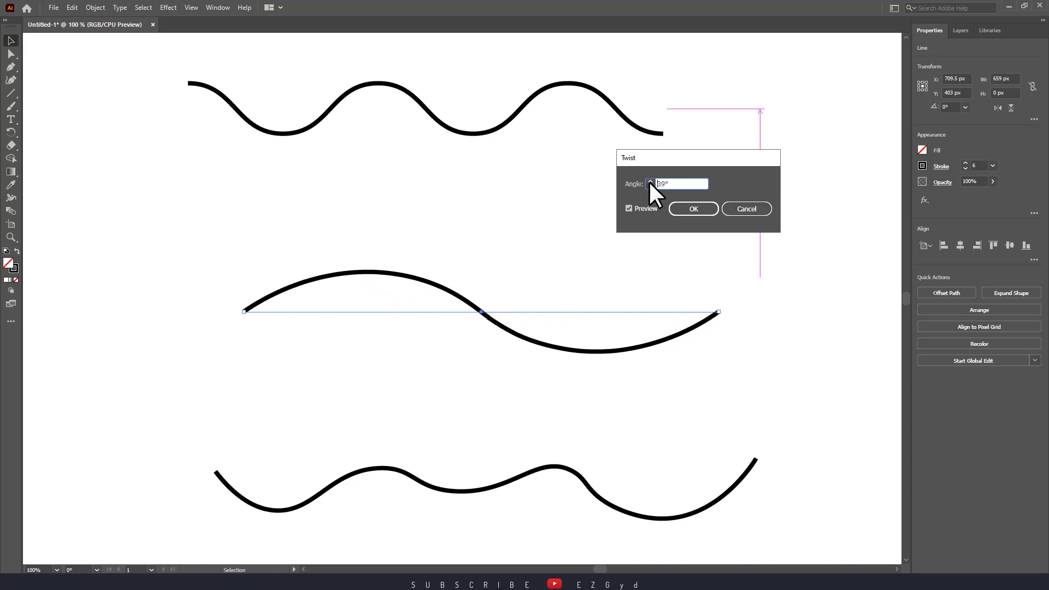
pyautogui.click(688, 208)
pyautogui.click(827, 287)
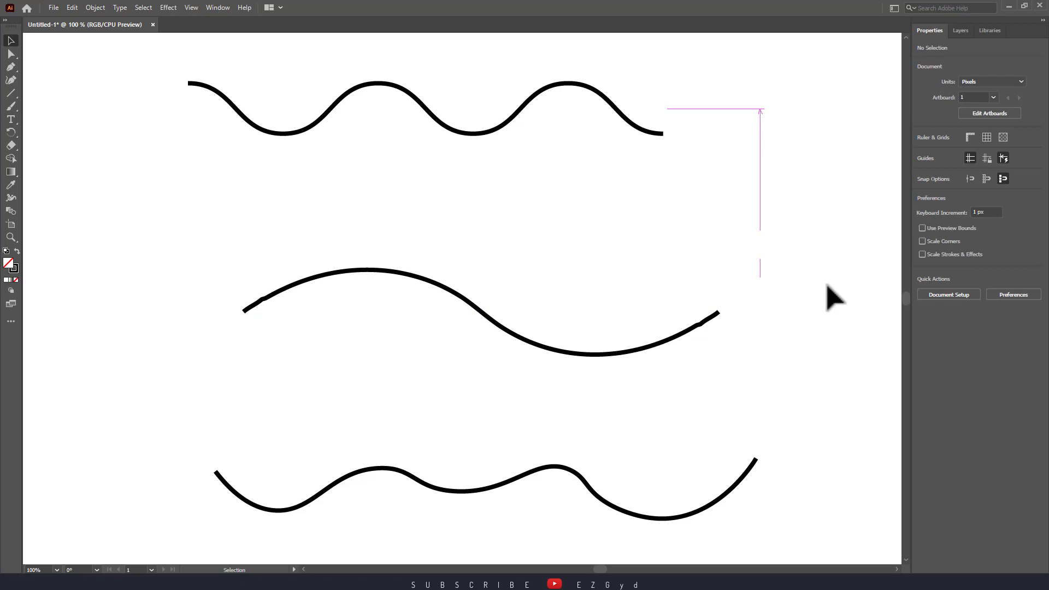